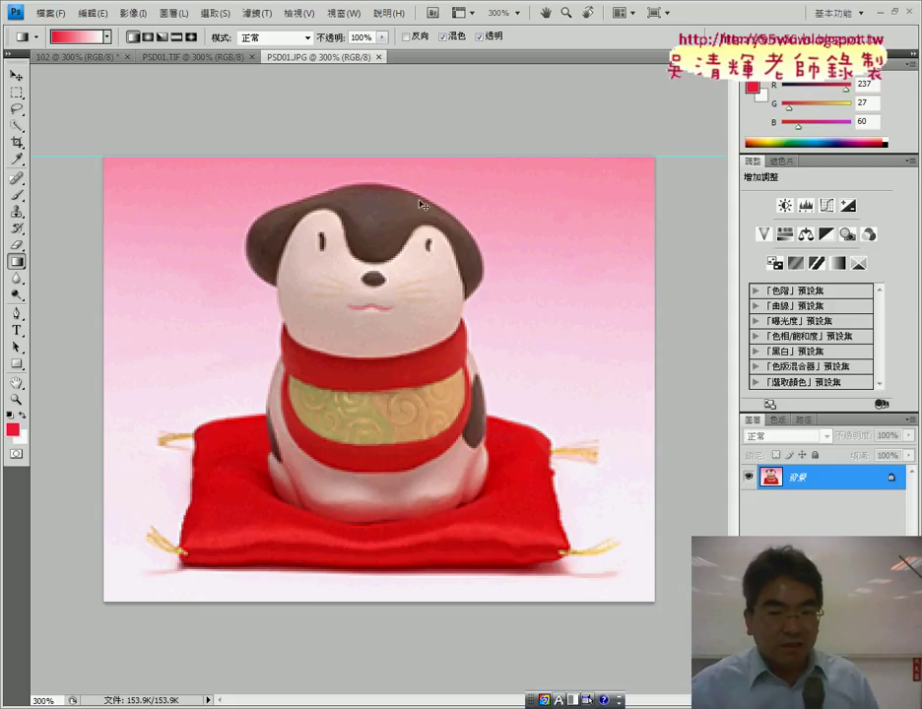
Move the PSD01.JPG tab between document 102 and PSD01.TIF, ending on the figurine photo
left_click(78, 57)
left_click_drag(310, 60, 97, 59)
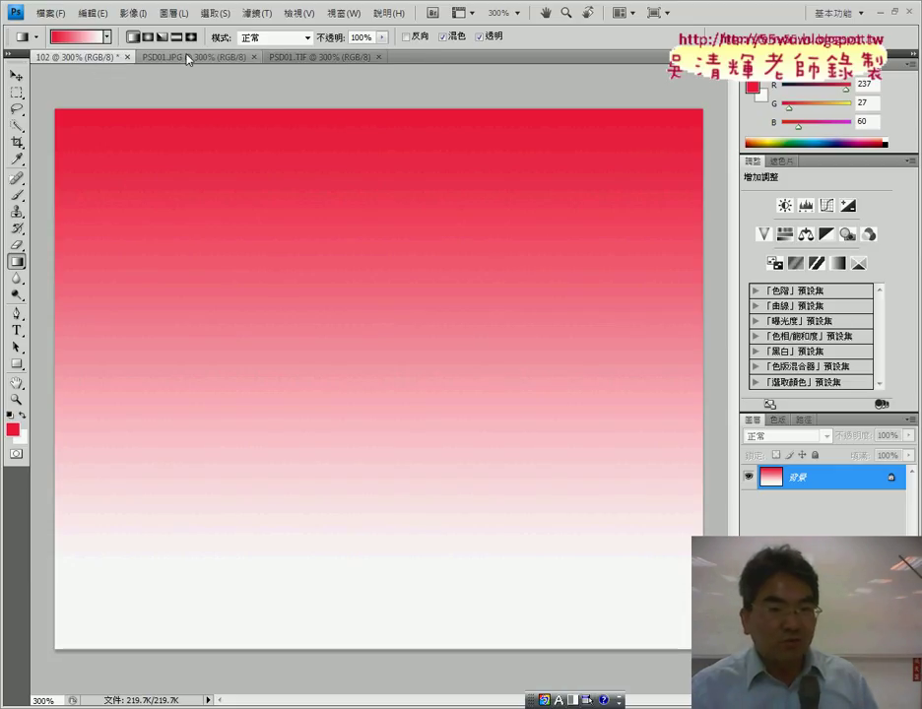
left_click(185, 58)
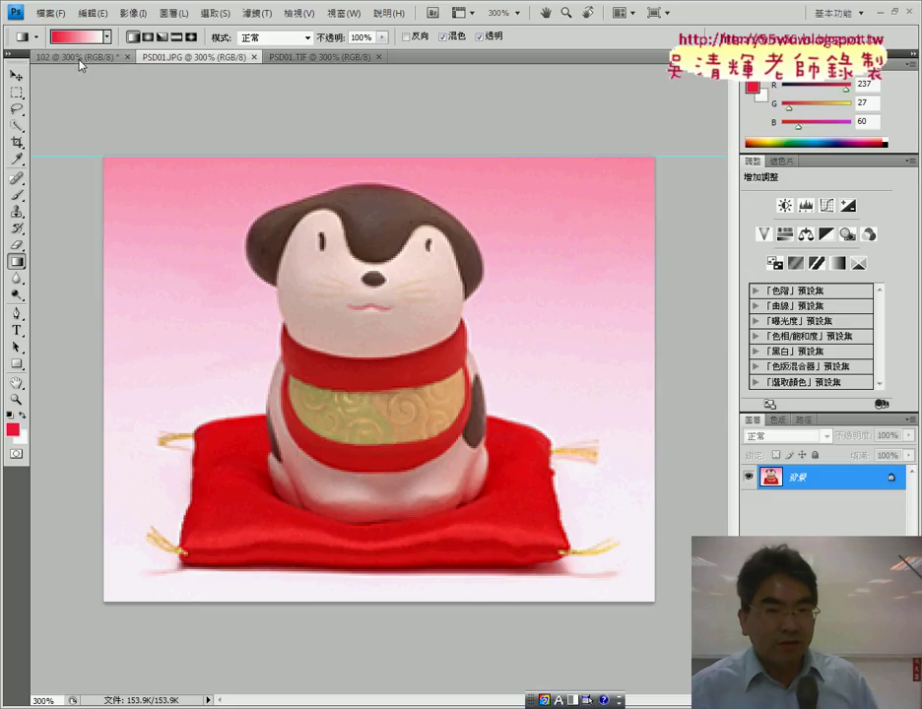
left_click(78, 57)
left_click(185, 58)
left_click(77, 58)
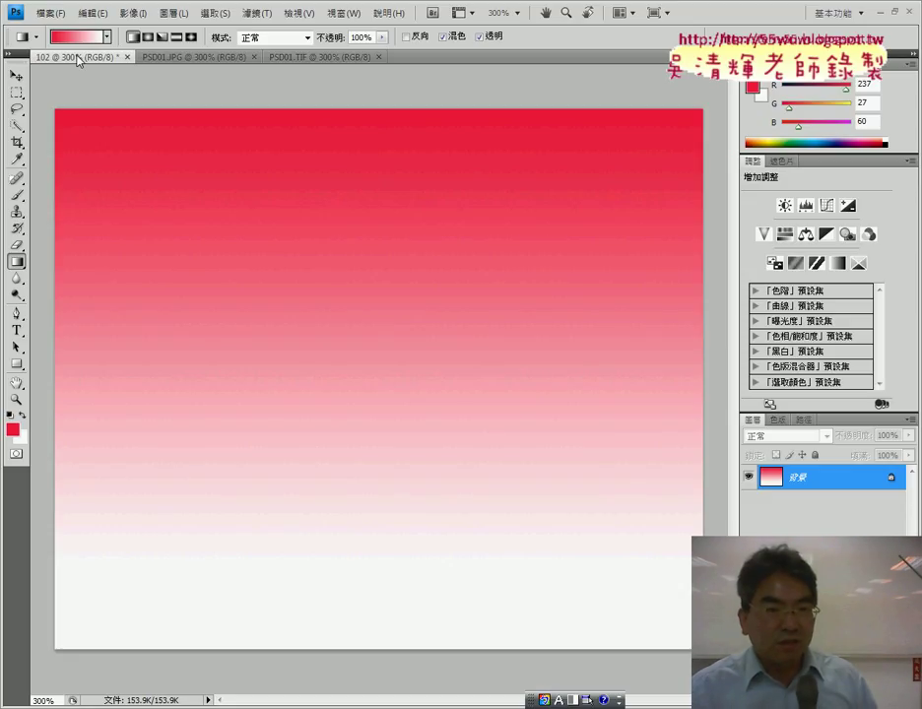
left_click(187, 57)
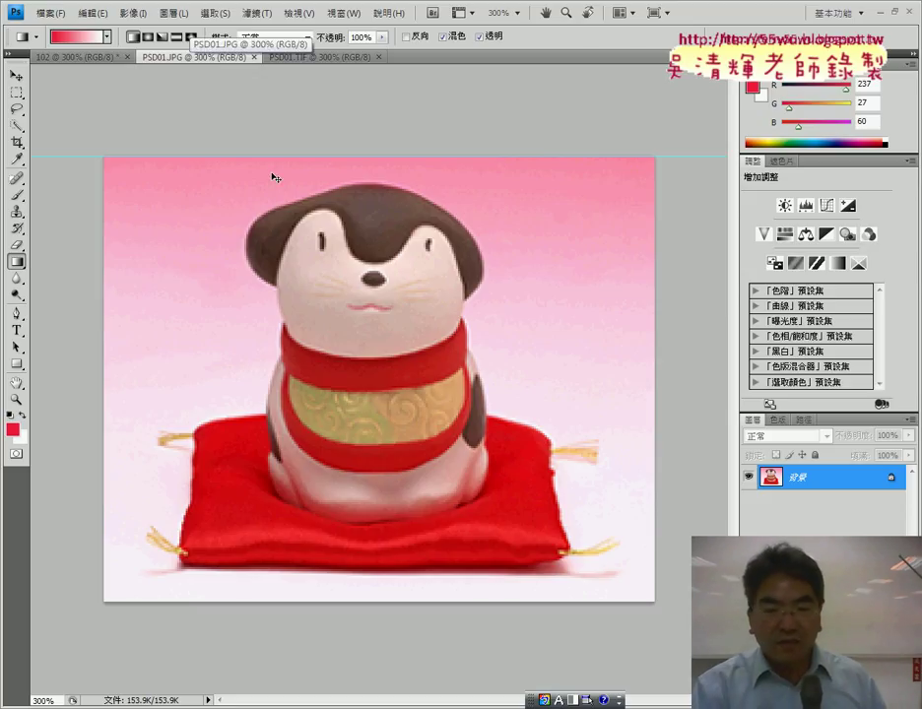
Zoom out and back in on the figurine photo, ending at 300%
key("ctrl+minus")
key("ctrl+plus")
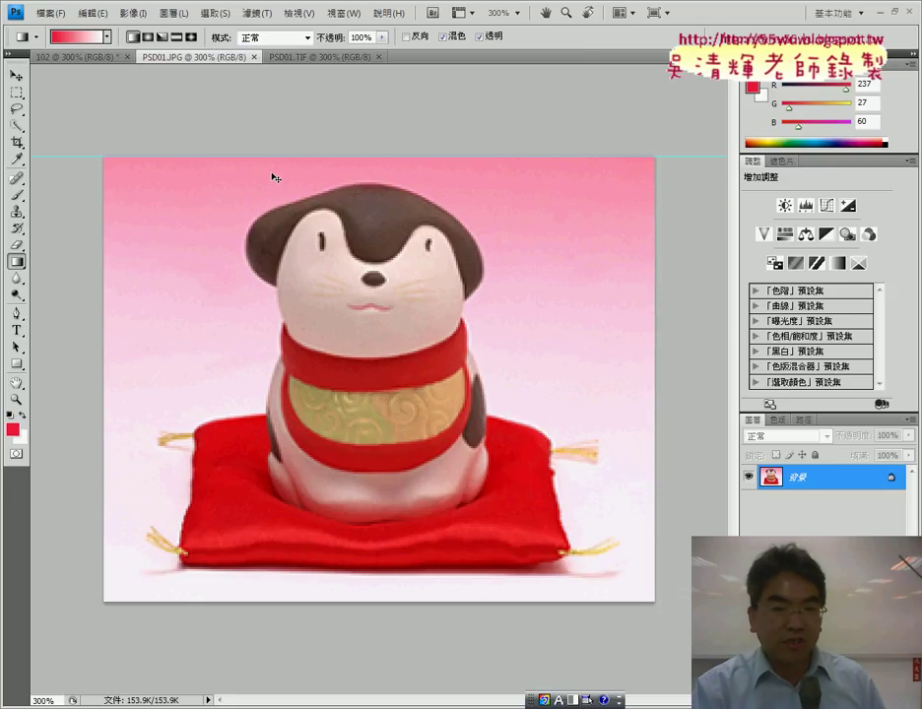
key("ctrl+plus")
key("ctrl+minus")
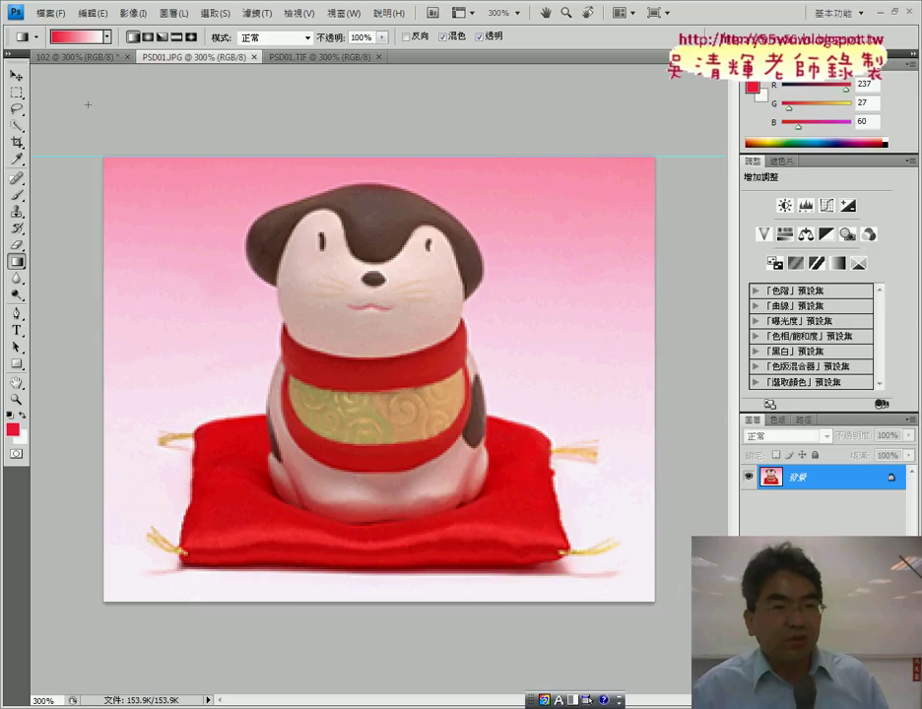
Switch from gradient drawing to the Quick Selection tool with a 30-pixel brush
left_click(19, 114)
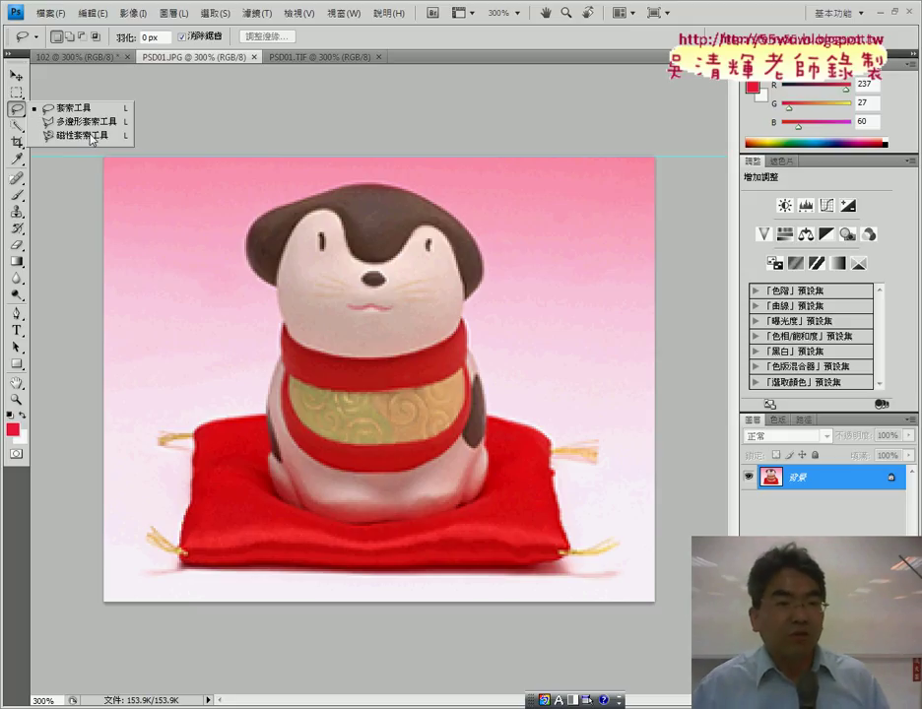
left_click(17, 126)
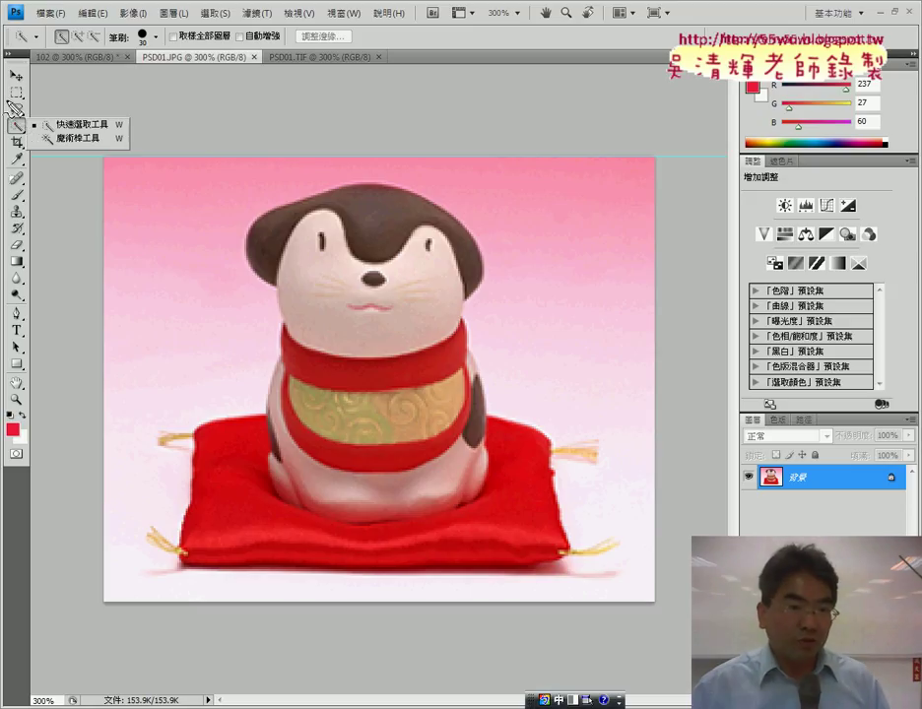
mouse_move(13, 133)
left_mouse_down()
mouse_move(16, 102)
mouse_move(40, 146)
left_mouse_up()
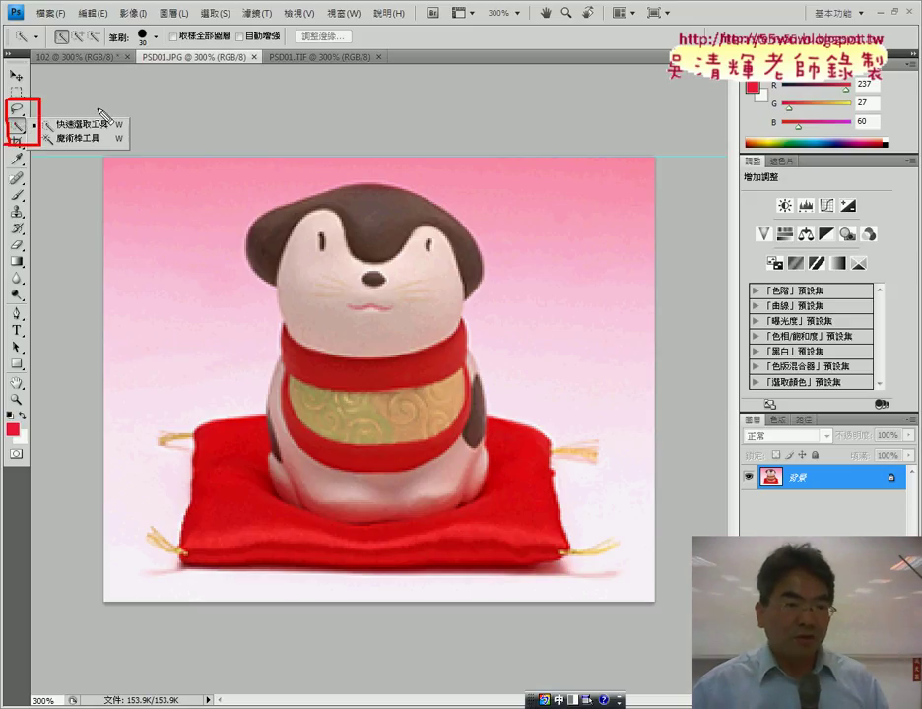
mouse_move(110, 98)
left_mouse_down()
mouse_move(44, 115)
mouse_move(54, 120)
left_mouse_up()
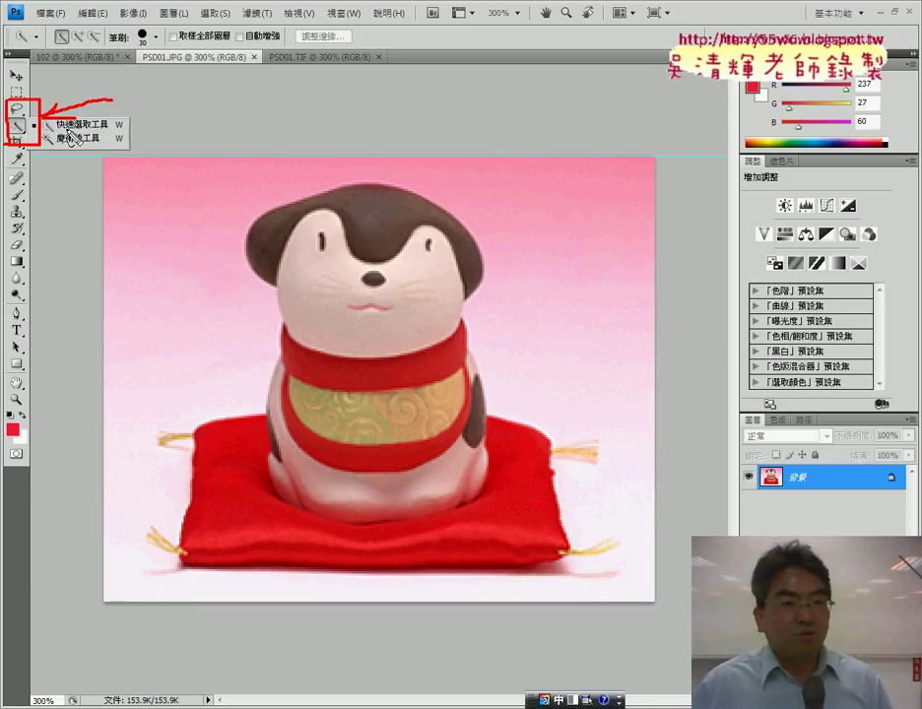
left_click_drag(46, 145, 101, 144)
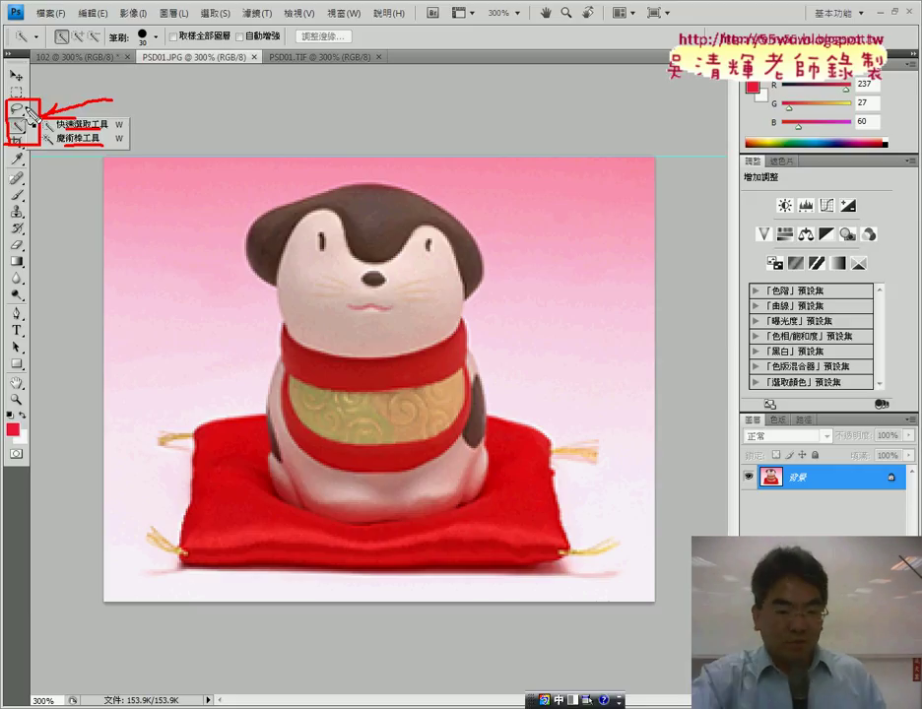
left_click(29, 111)
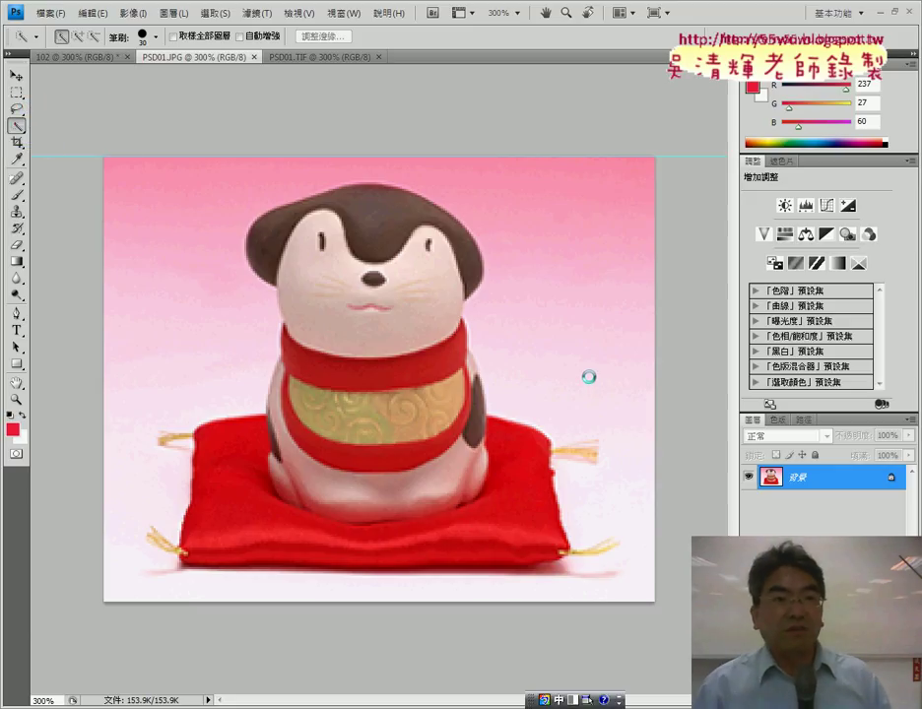
Brush Quick Selection over the pink background until all of it is selected
right_click(20, 126)
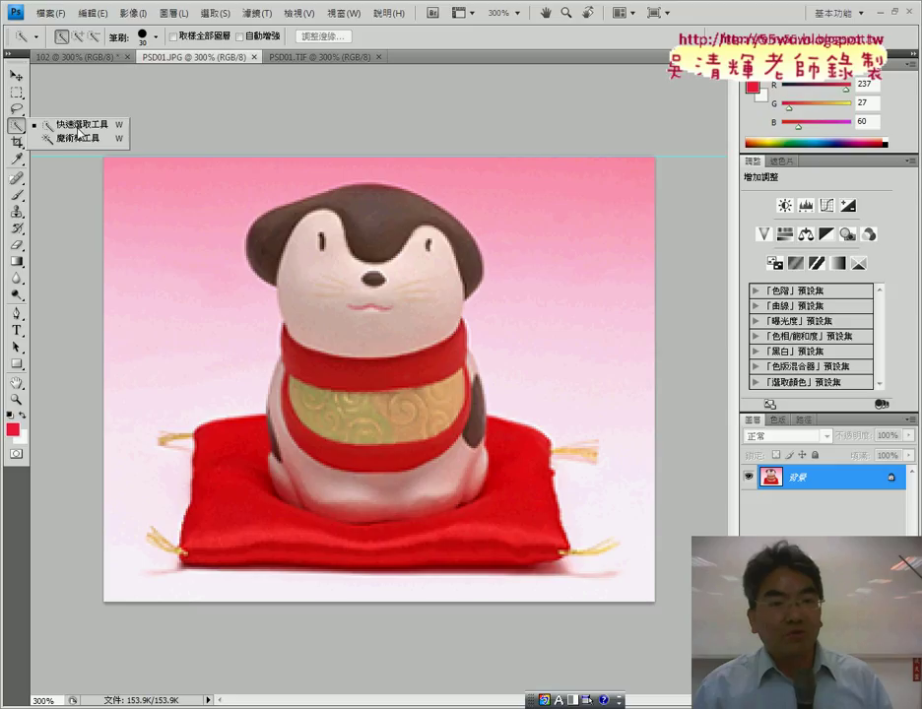
left_click(78, 125)
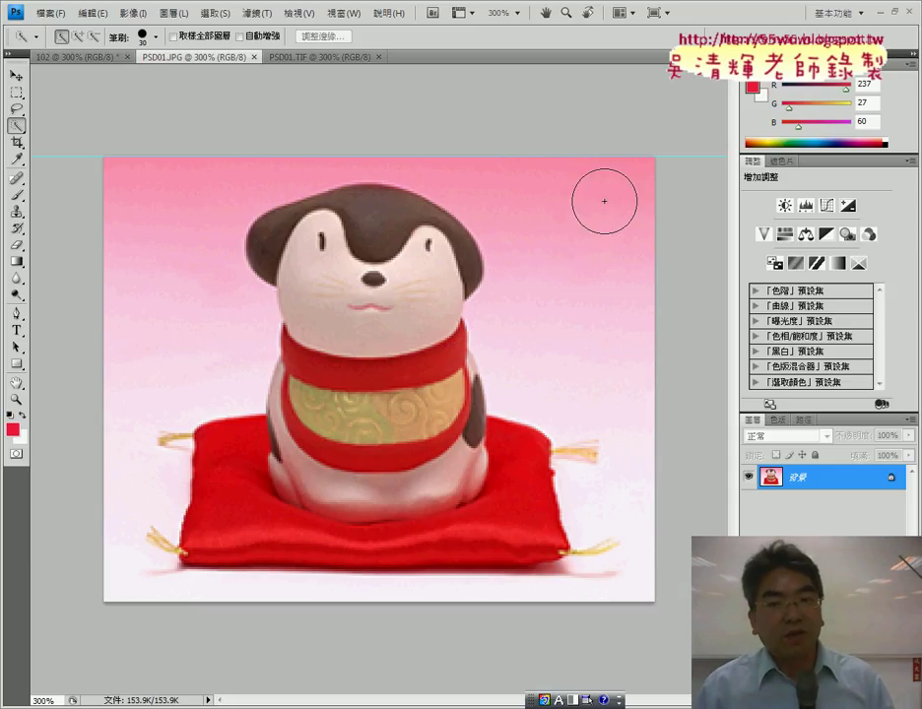
left_click_drag(609, 196, 594, 265)
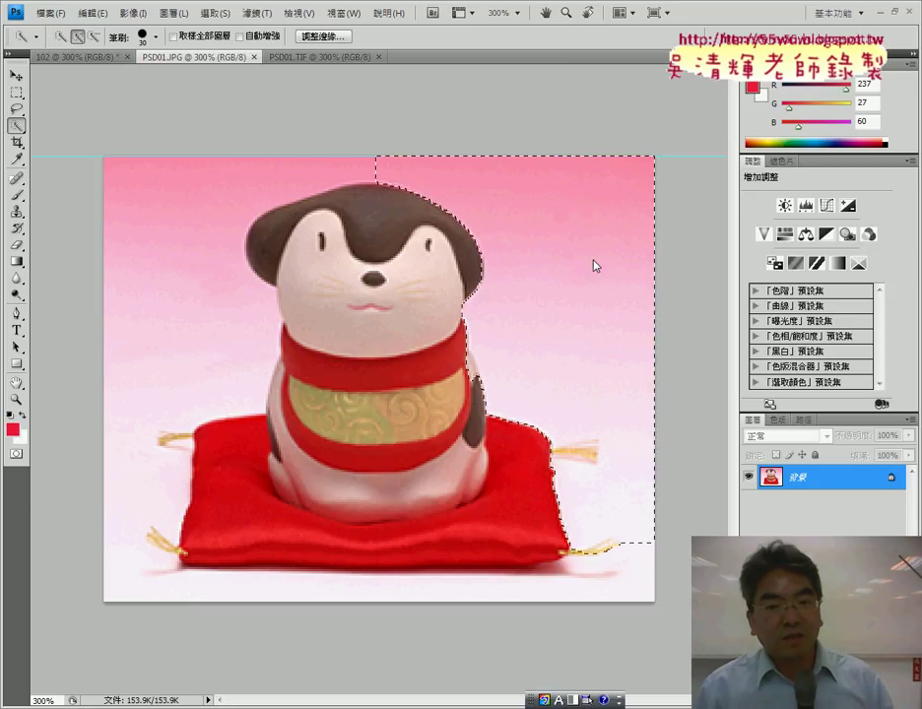
left_click(172, 187)
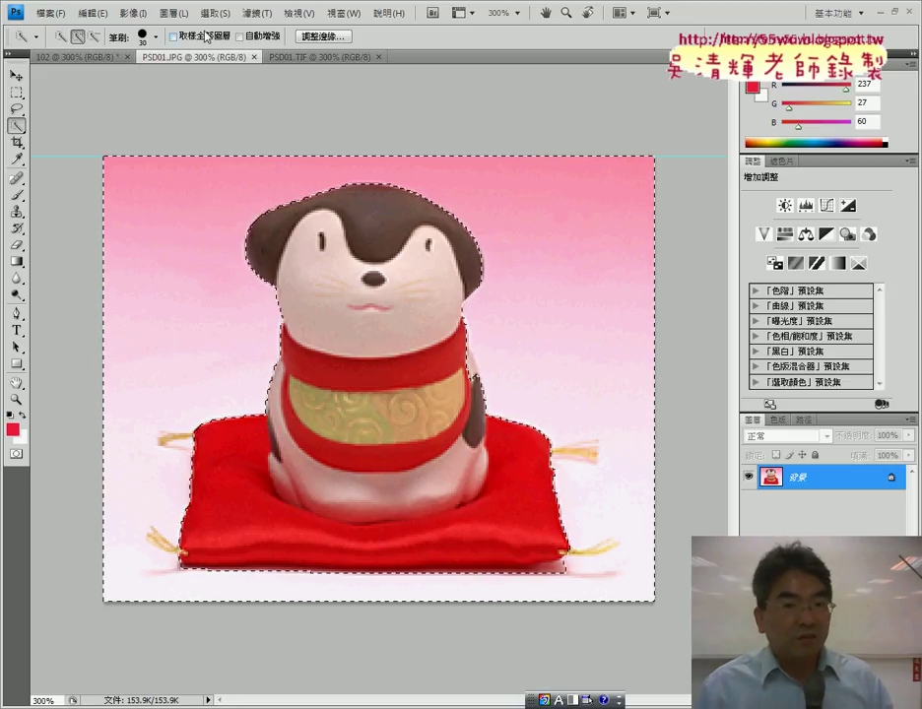
left_click(210, 15)
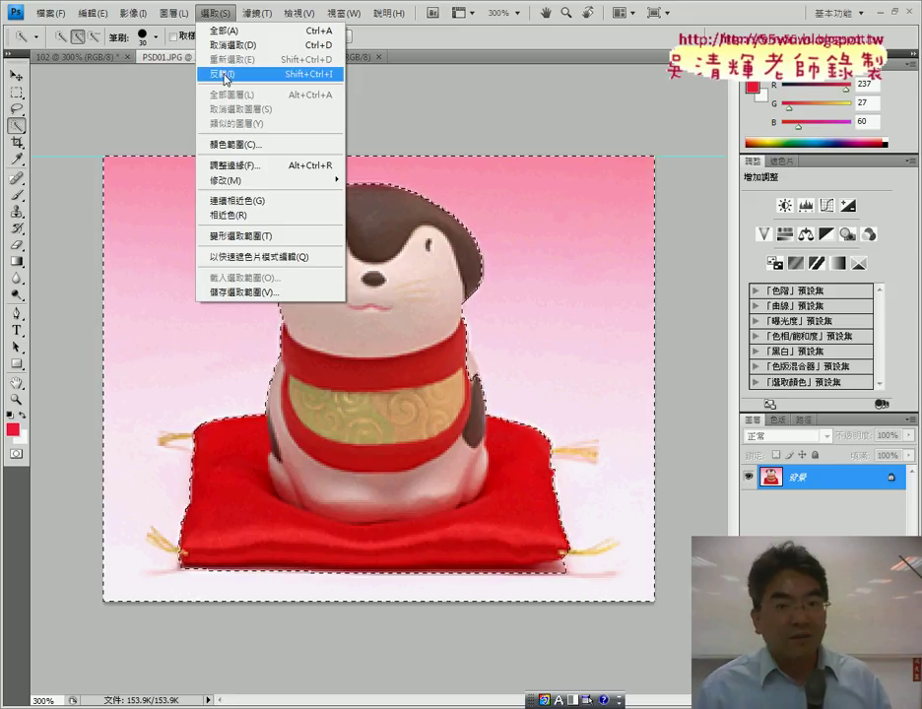
Invert the selection to isolate the figurine and cushion, then inspect its edges at 600%
left_click(224, 75)
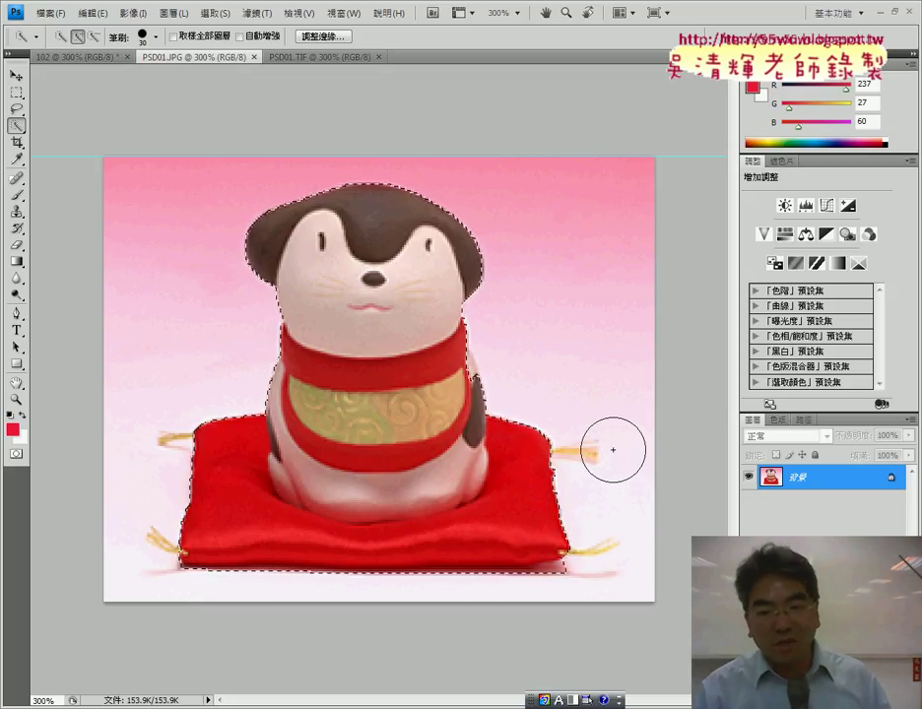
key("ctrl+plus")
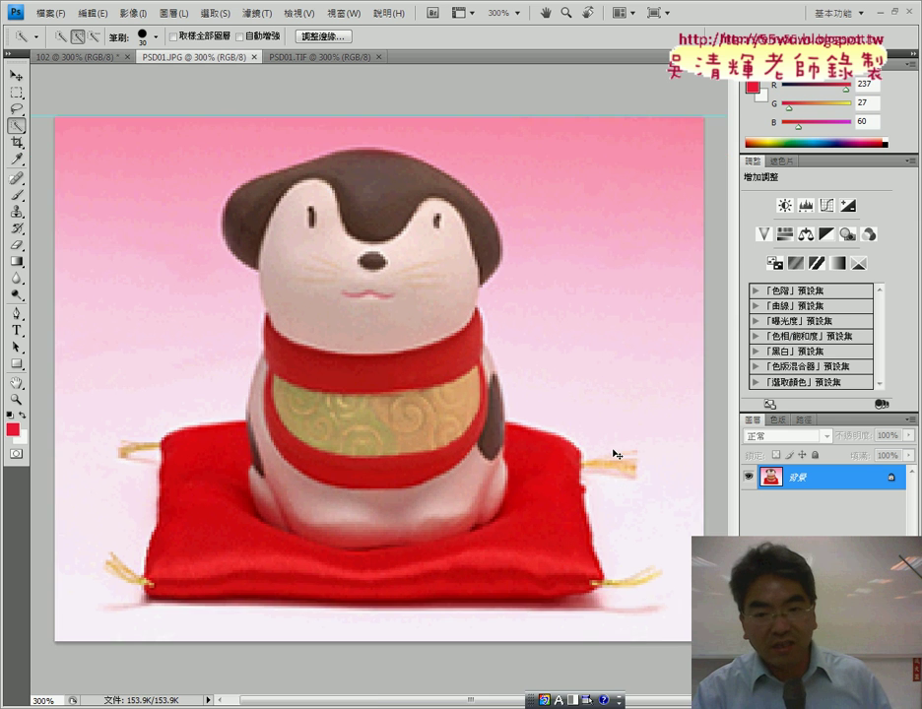
key("ctrl+plus")
key("ctrl+plus")
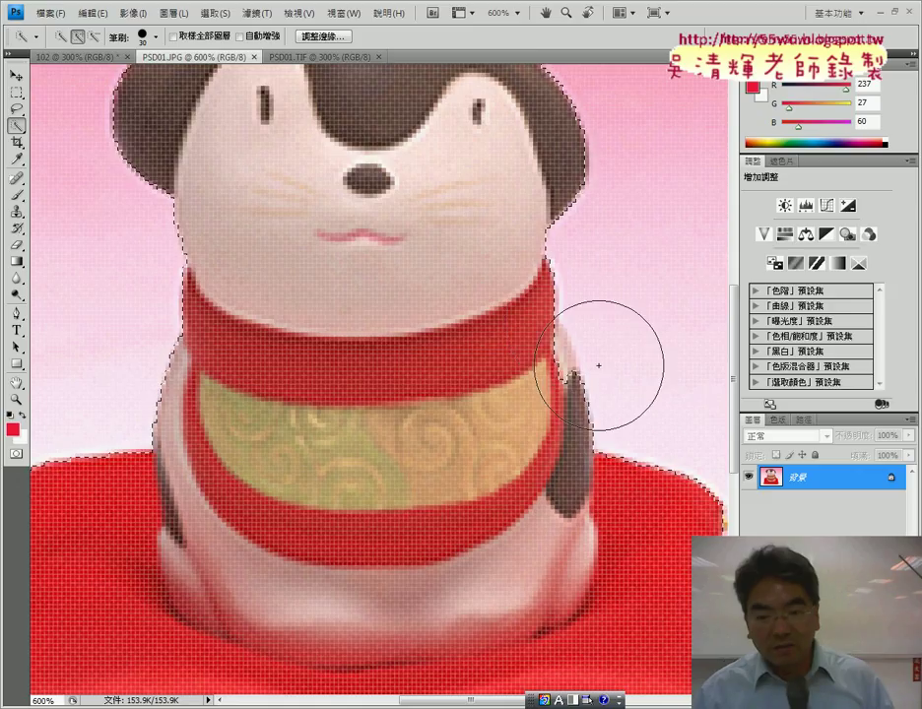
scroll(483, 668, "right", 5)
scroll(589, 700, "right", 3)
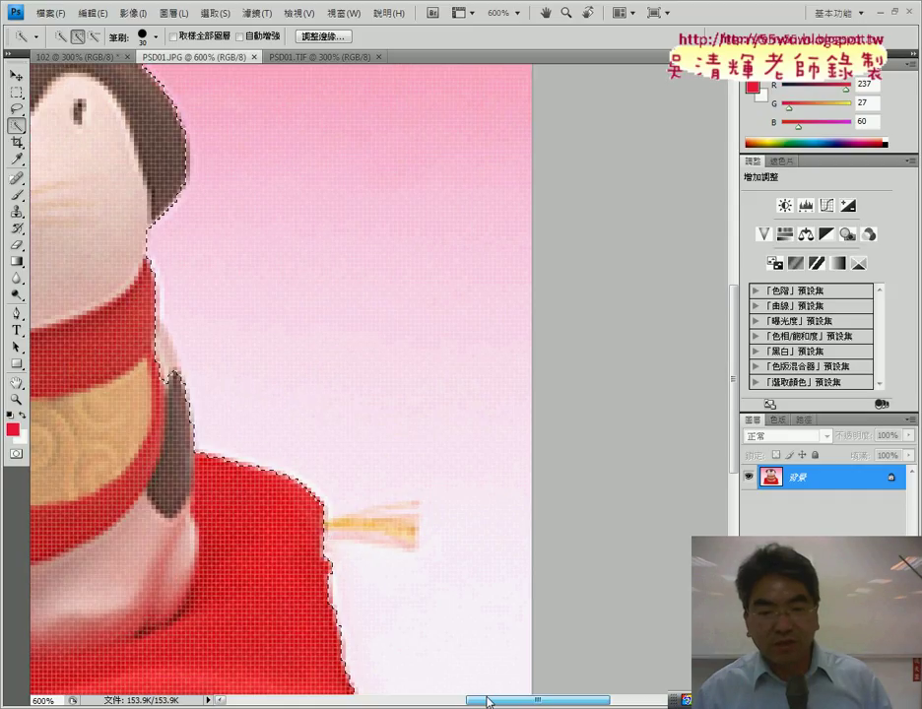
scroll(500, 371, "left", 10)
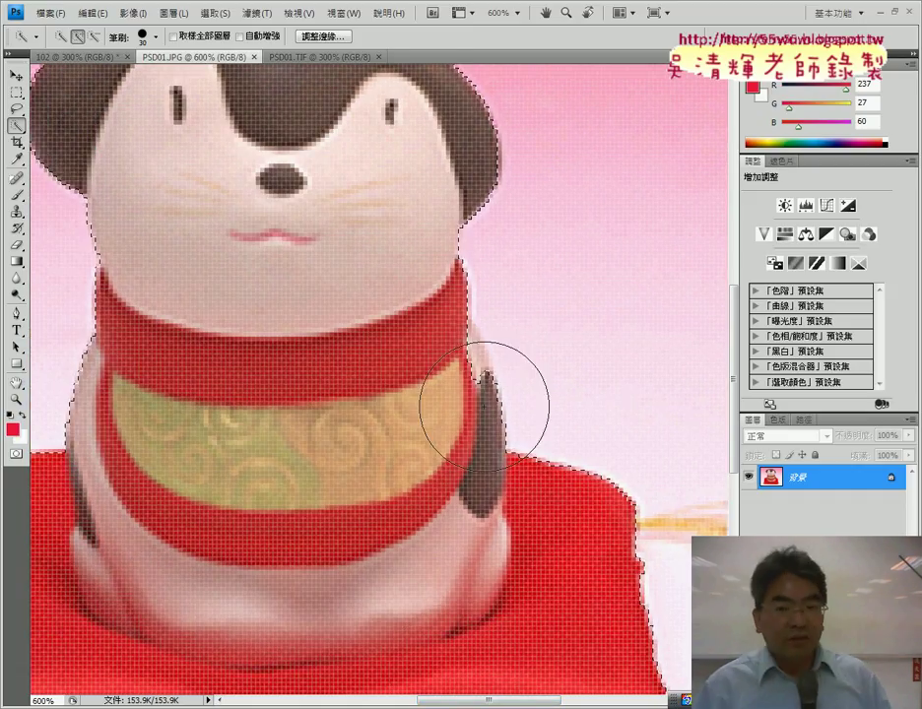
left_click(18, 112)
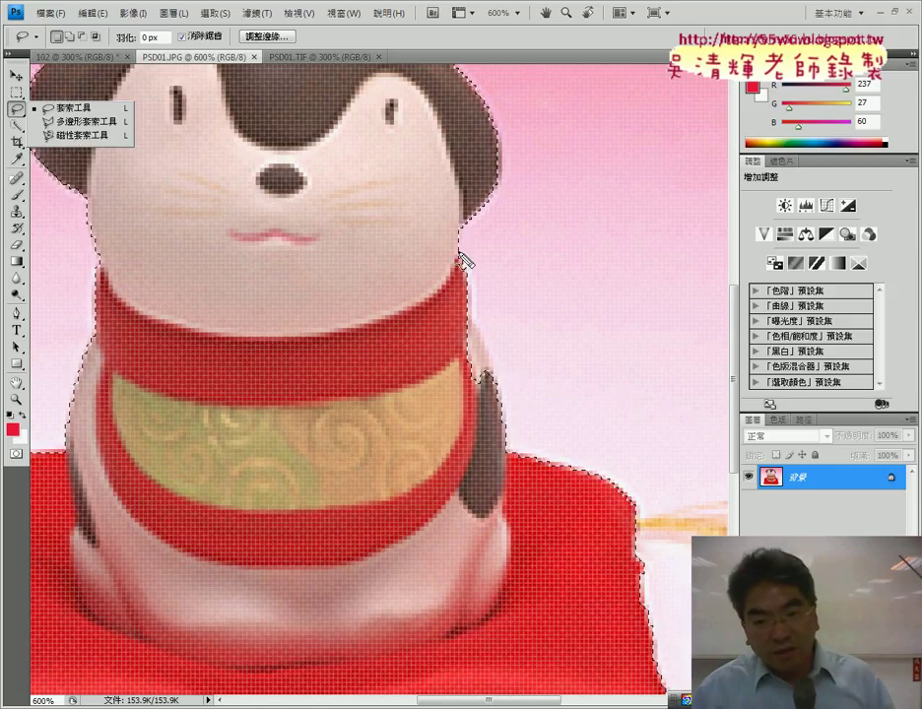
Undo a trial lasso loop on the right edge, then set the Lasso to Add to Selection
mouse_move(459, 253)
left_mouse_down()
mouse_move(489, 355)
mouse_move(459, 372)
left_mouse_up()
left_click_drag(445, 286, 461, 258)
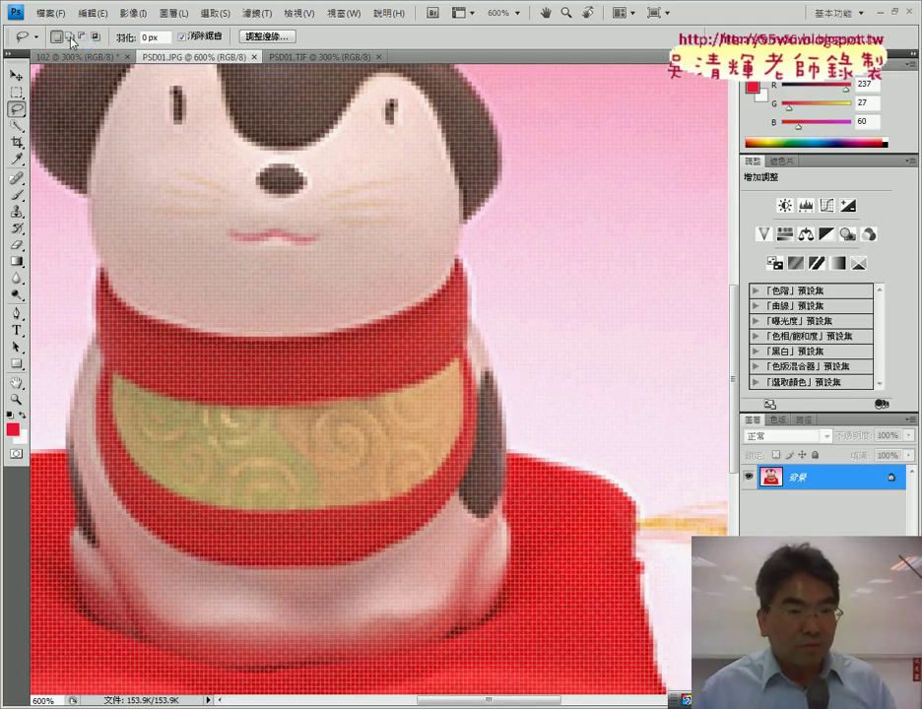
key("ctrl+shift+d")
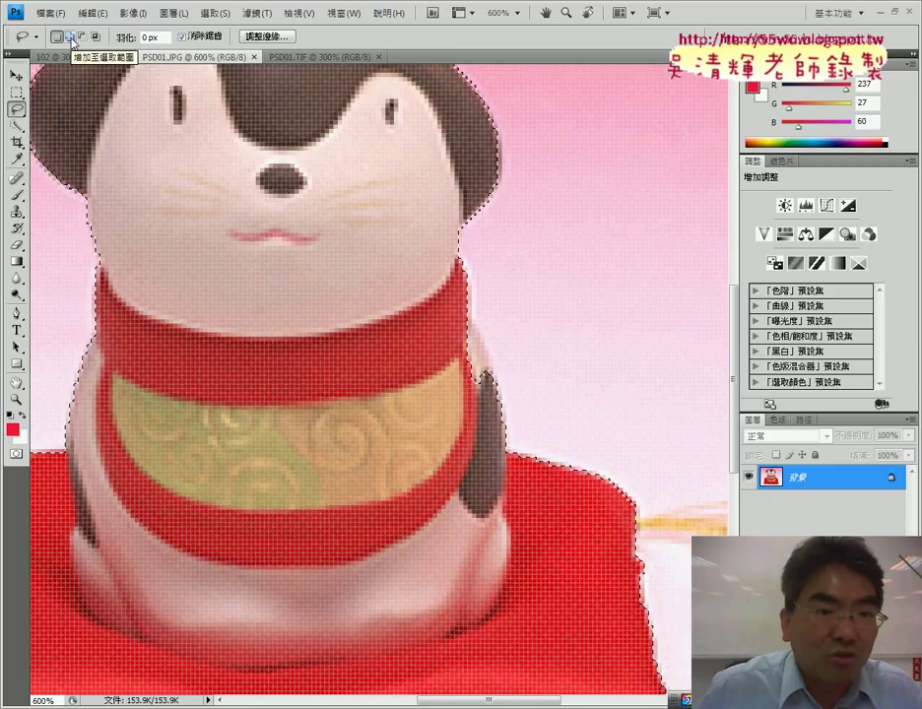
left_click(68, 37)
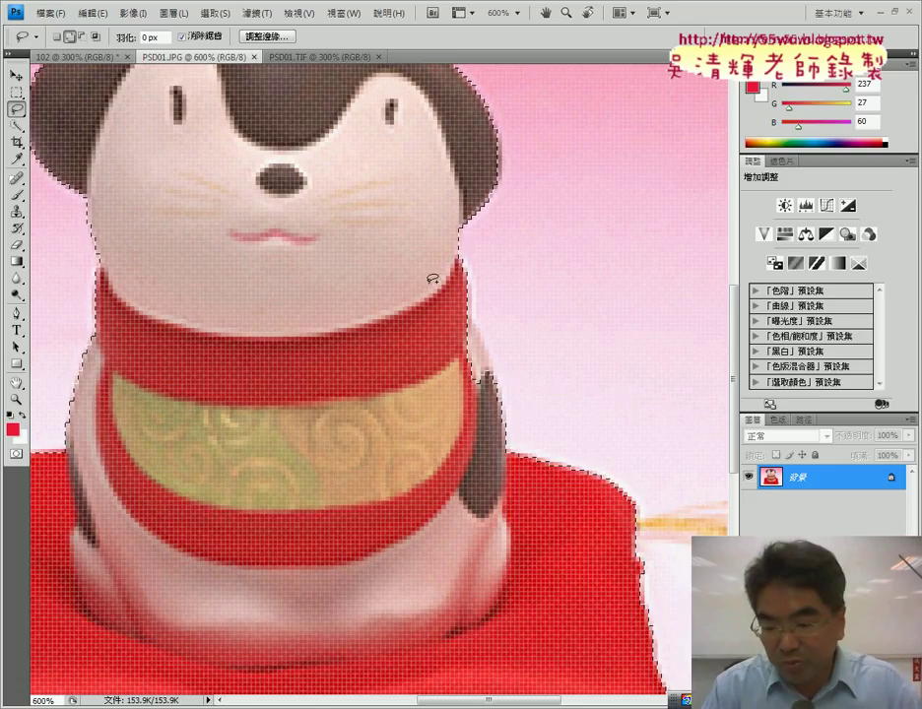
Trace a lasso outline around the figurine's edge beside the red collar and yellow stick
scroll(430, 288, "up", 1)
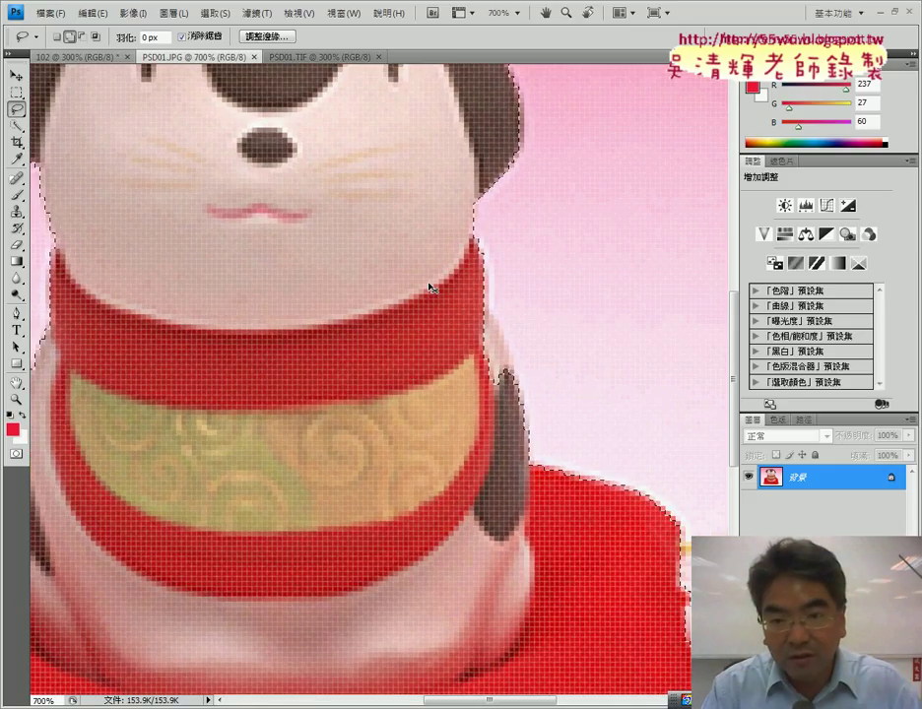
scroll(430, 284, "up", 1)
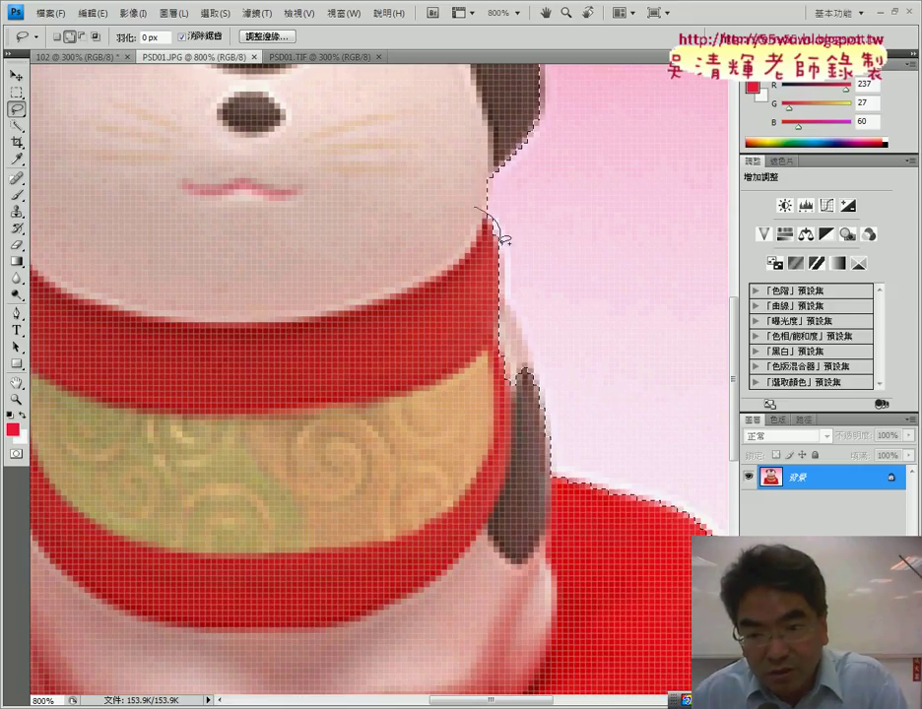
left_click_drag(508, 282, 509, 298)
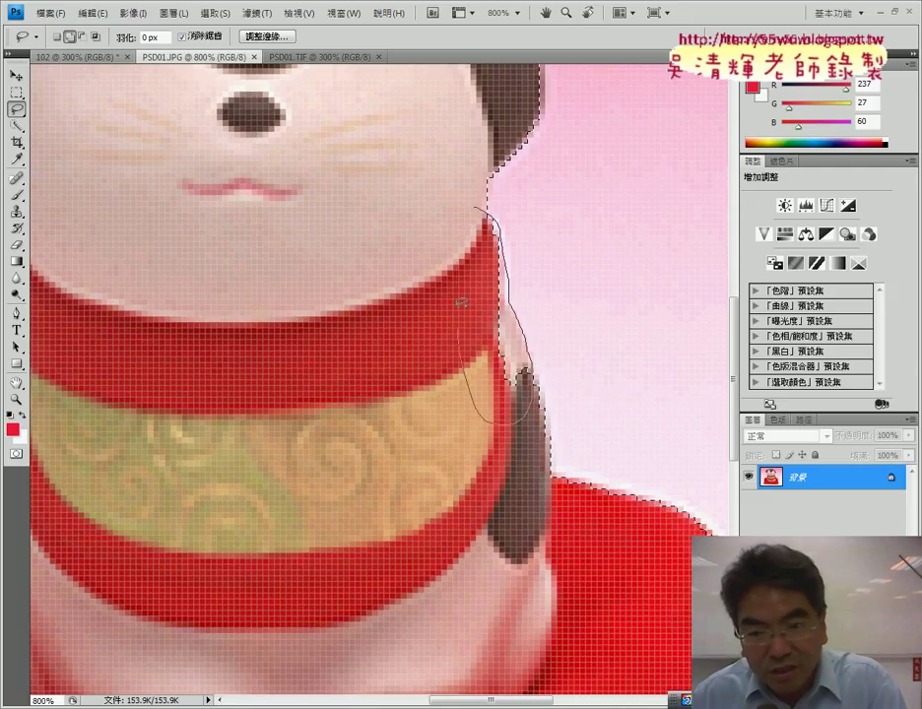
left_click_drag(472, 208, 482, 203)
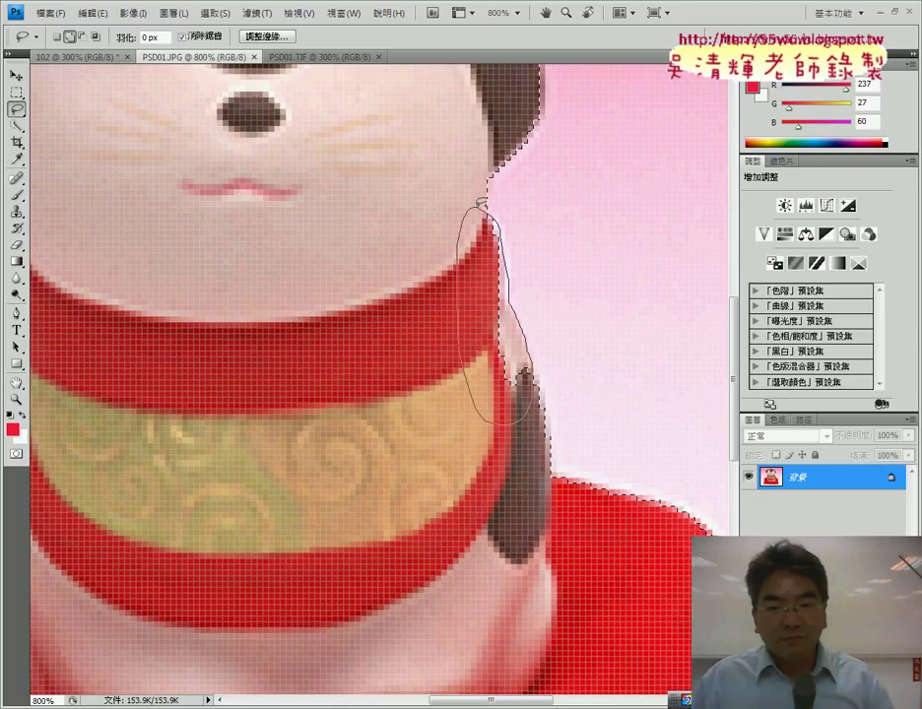
left_click_drag(482, 203, 482, 203)
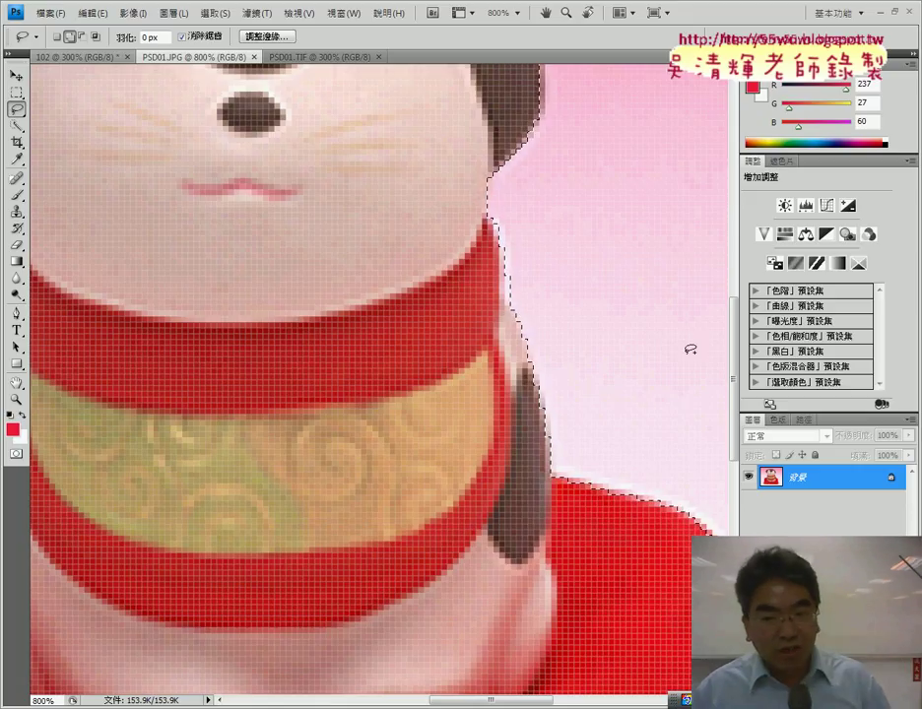
left_click_drag(736, 380, 746, 460)
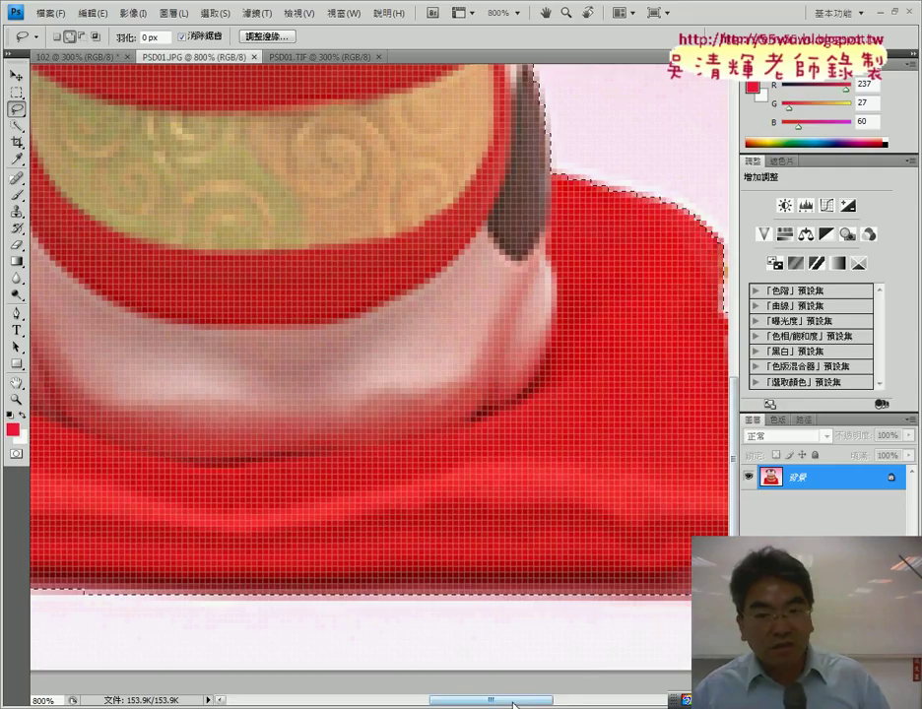
left_click_drag(502, 701, 603, 704)
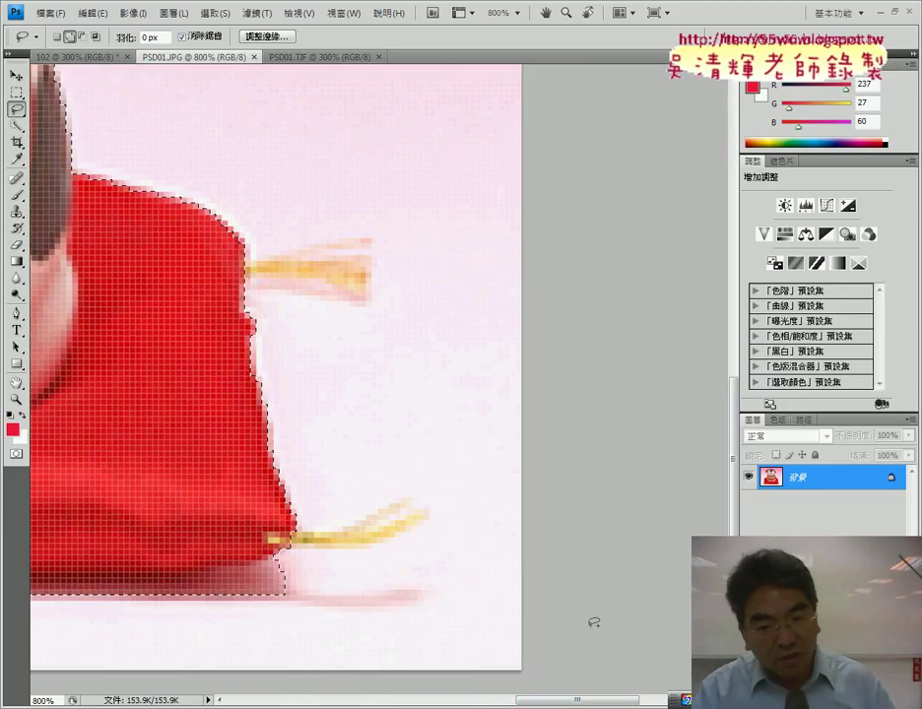
key("ctrl+z")
key("ctrl+z")
type("1200")
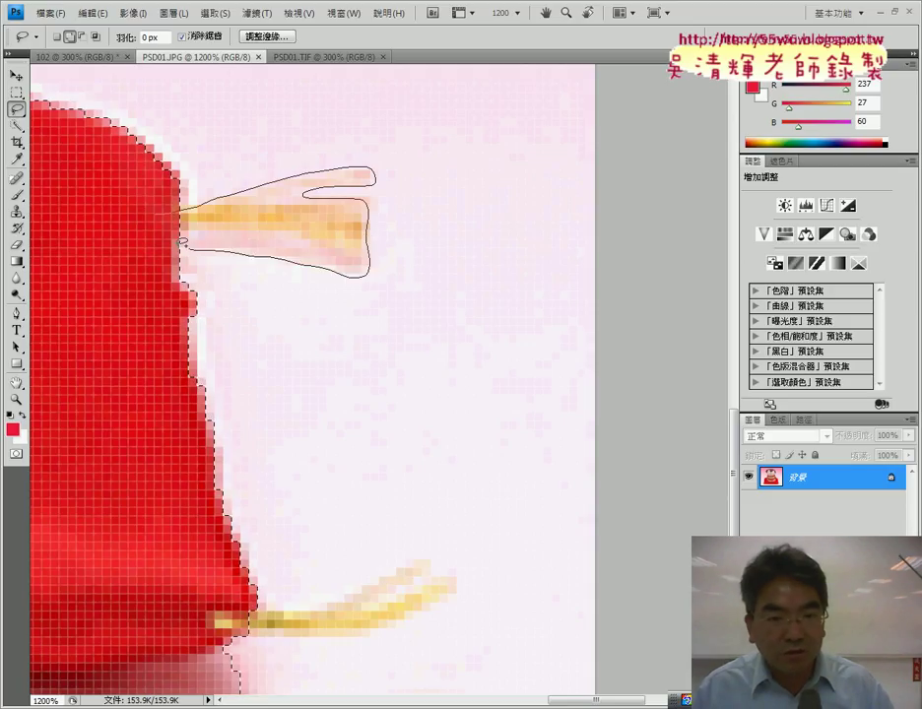
Add both right-side gold tassels and the pale strip under the cushion to the selection
left_click_drag(183, 241, 164, 209)
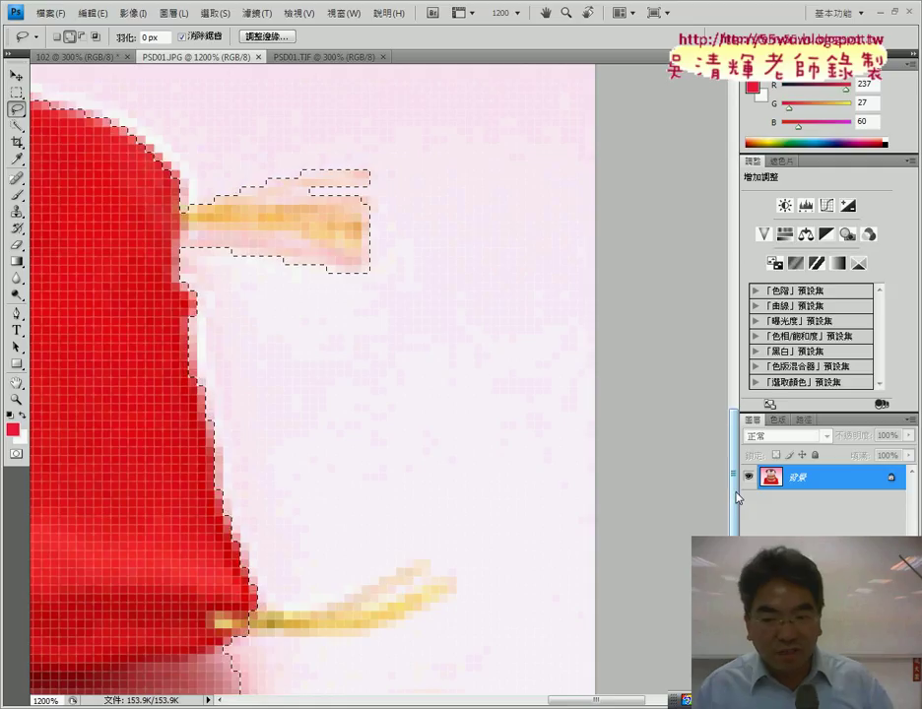
scroll(384, 444, "down", 5)
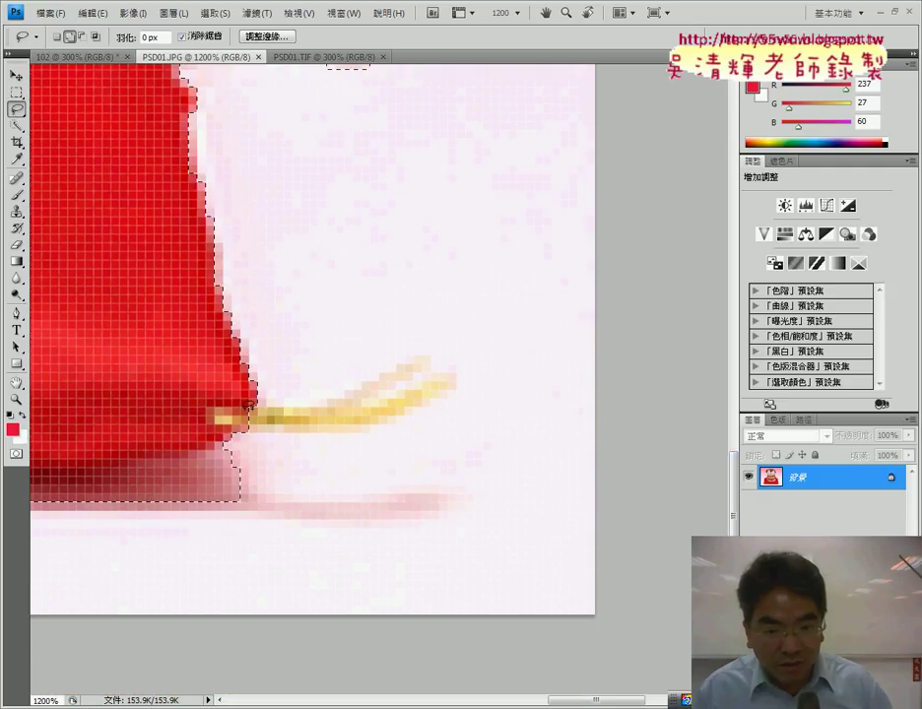
mouse_move(237, 404)
left_mouse_down()
mouse_move(349, 391)
mouse_move(426, 353)
mouse_move(412, 374)
mouse_move(367, 399)
mouse_move(448, 371)
mouse_move(357, 424)
left_mouse_up()
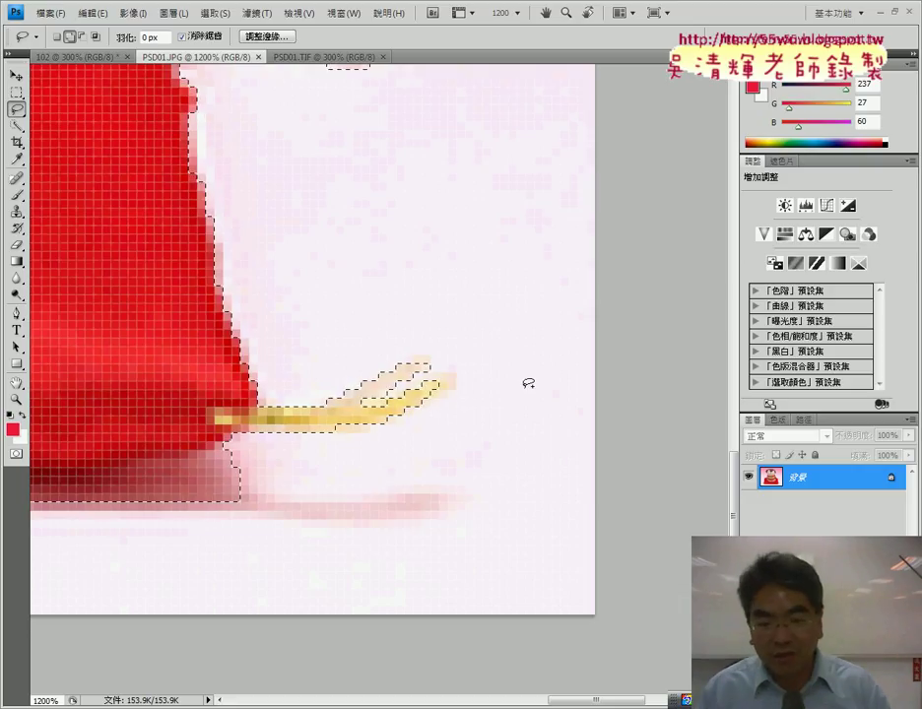
scroll(552, 522, "left", 3)
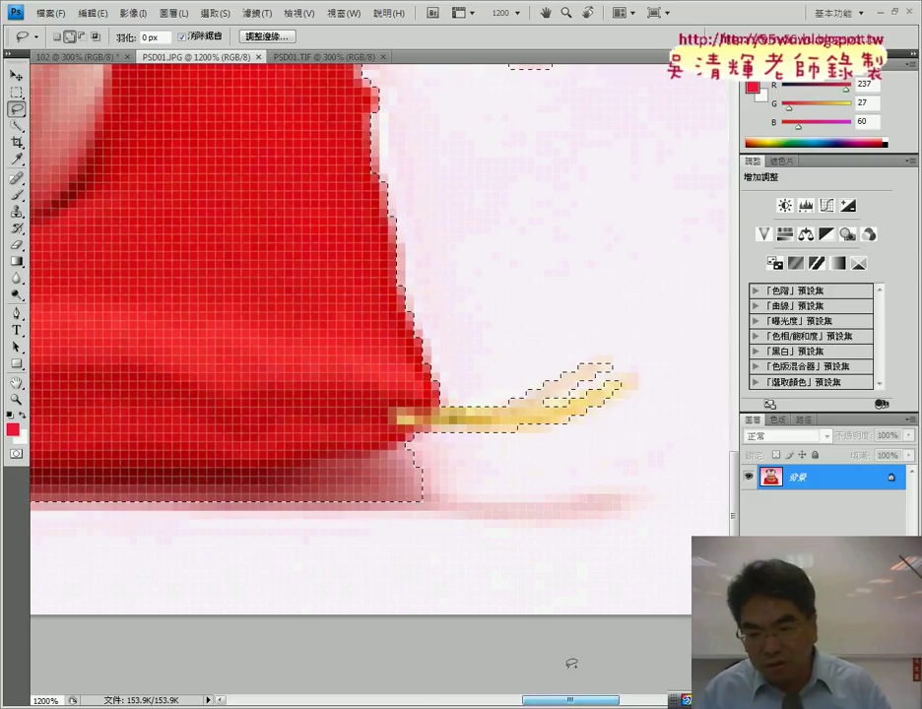
left_click_drag(399, 478, 463, 511)
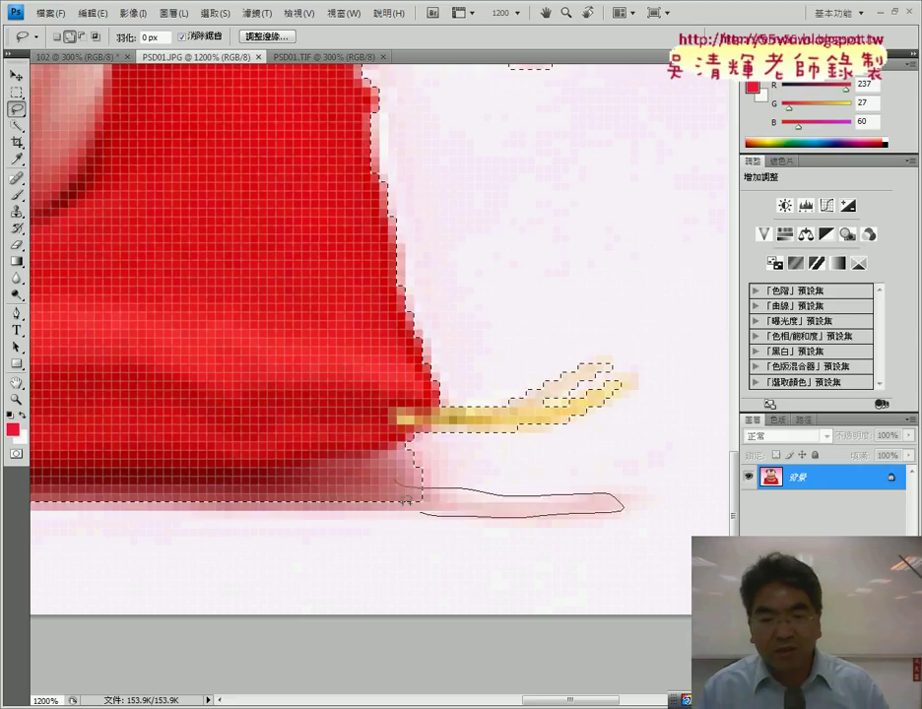
left_click_drag(463, 512, 455, 513)
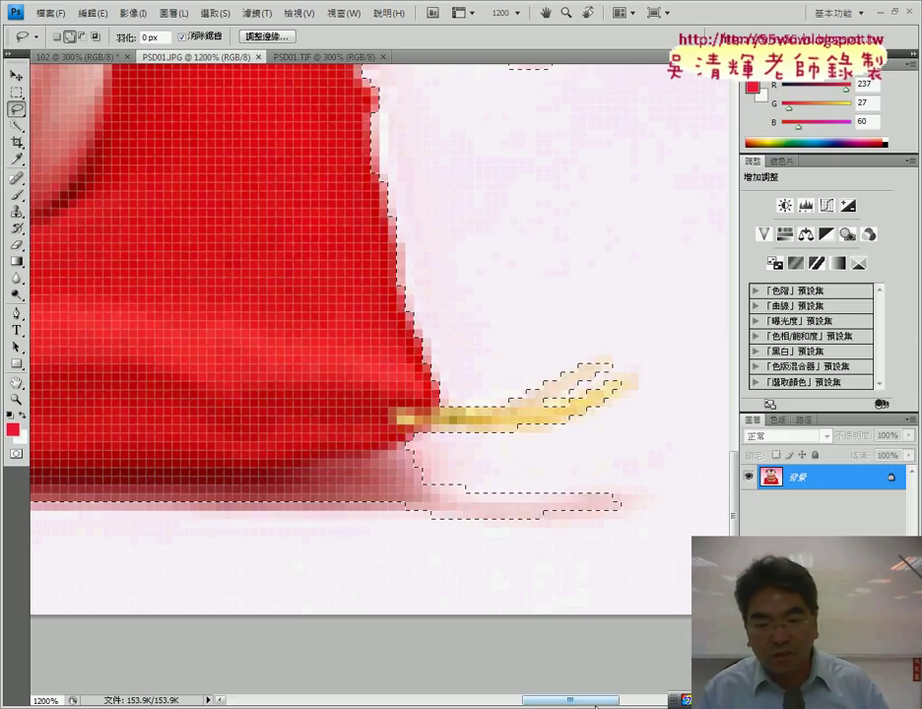
Add both left-side tassels and the strip under the cushion's left side to the selection
left_click_drag(581, 700, 363, 699)
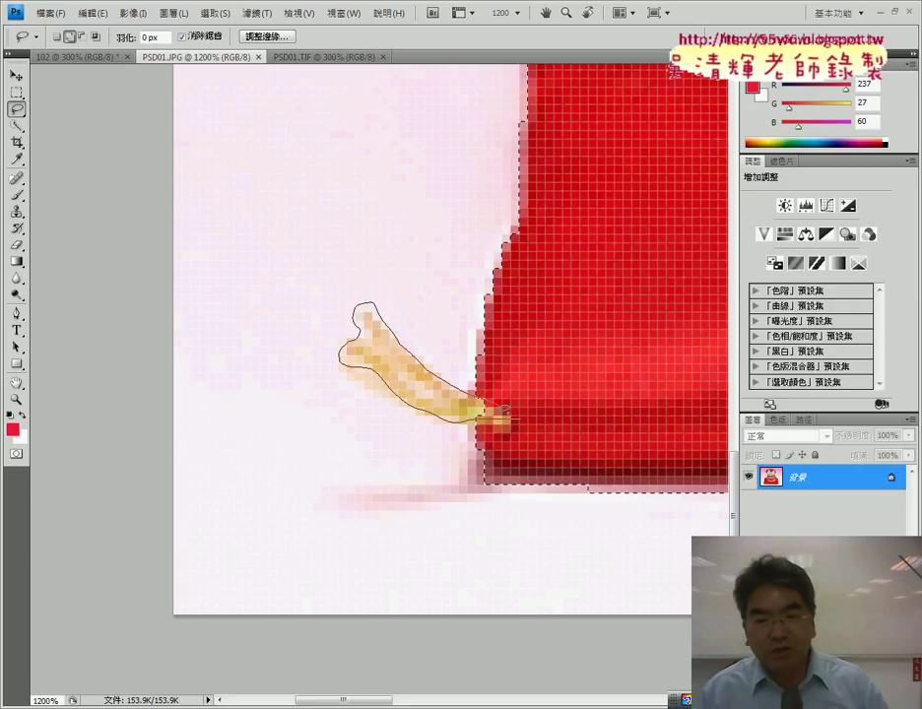
left_click_drag(467, 387, 491, 411)
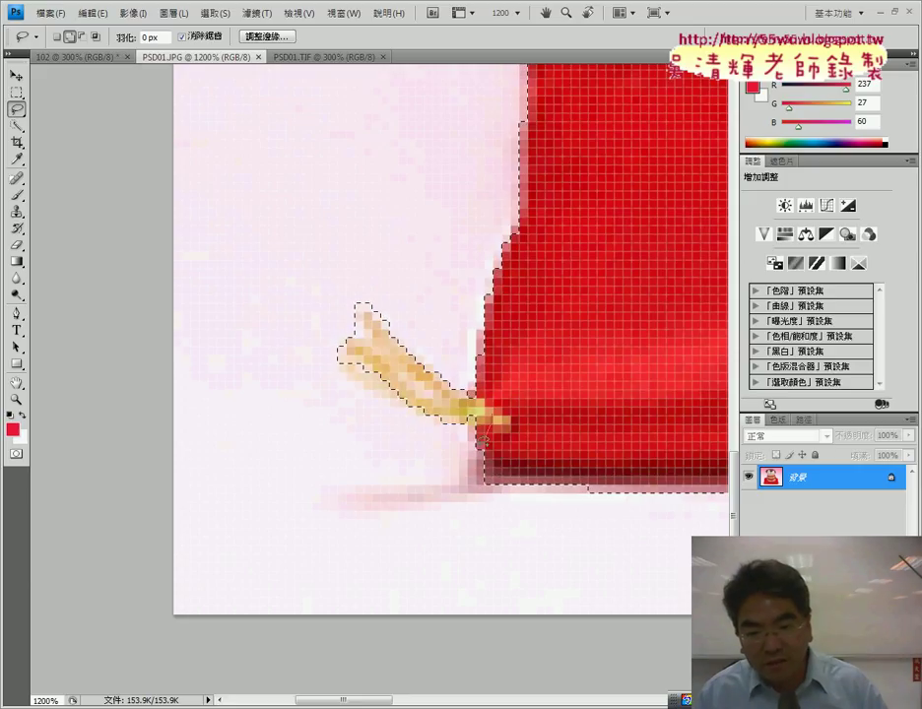
mouse_move(465, 467)
left_mouse_down()
mouse_move(373, 501)
mouse_move(599, 479)
mouse_move(559, 465)
mouse_move(560, 446)
left_mouse_up()
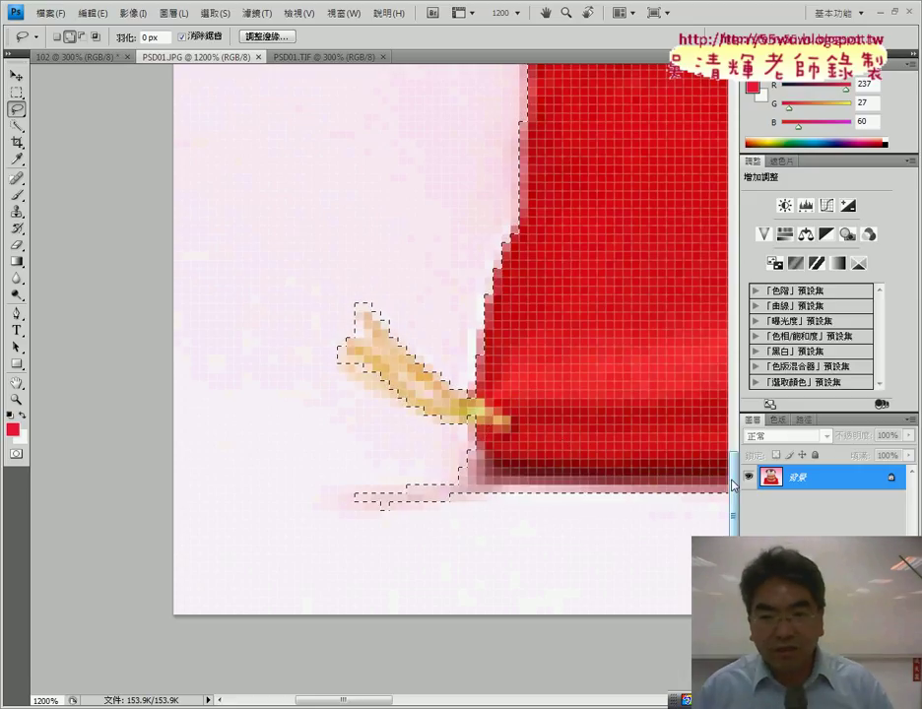
left_click_drag(734, 484, 742, 411)
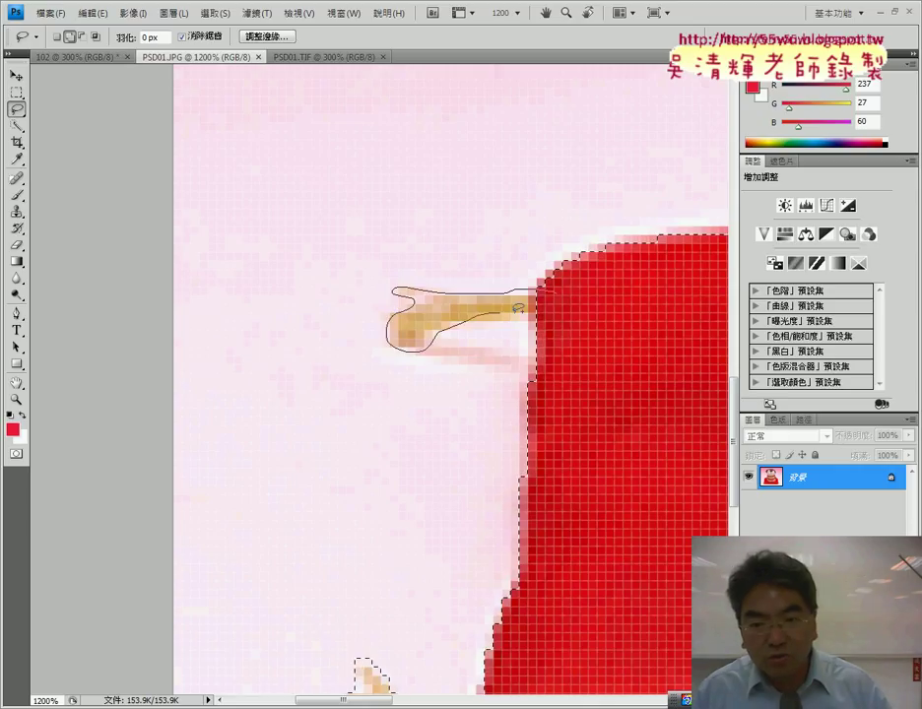
left_click_drag(570, 301, 688, 319)
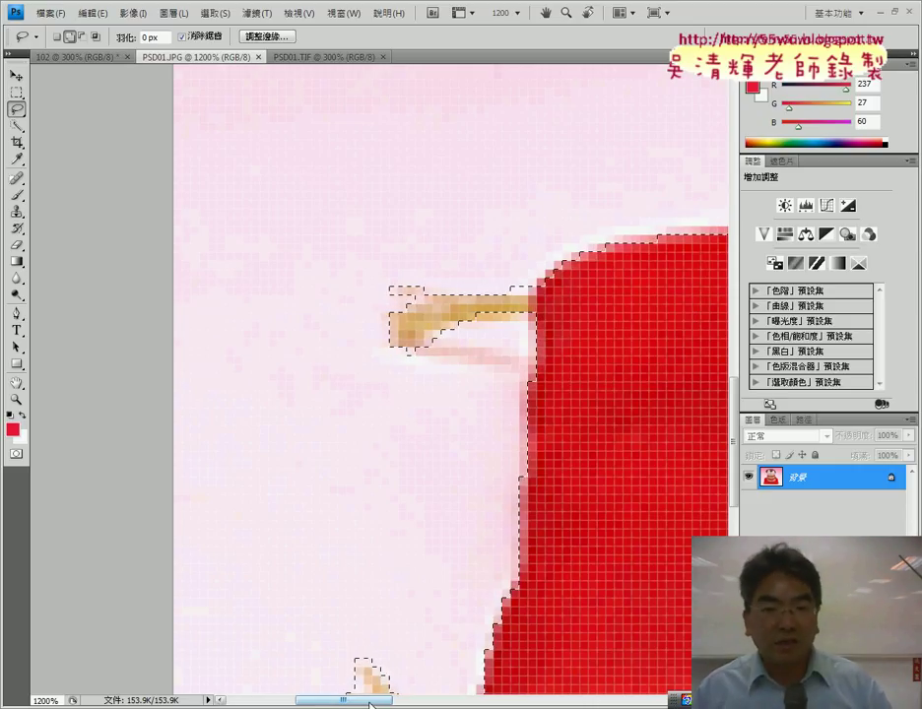
left_click_drag(345, 701, 399, 700)
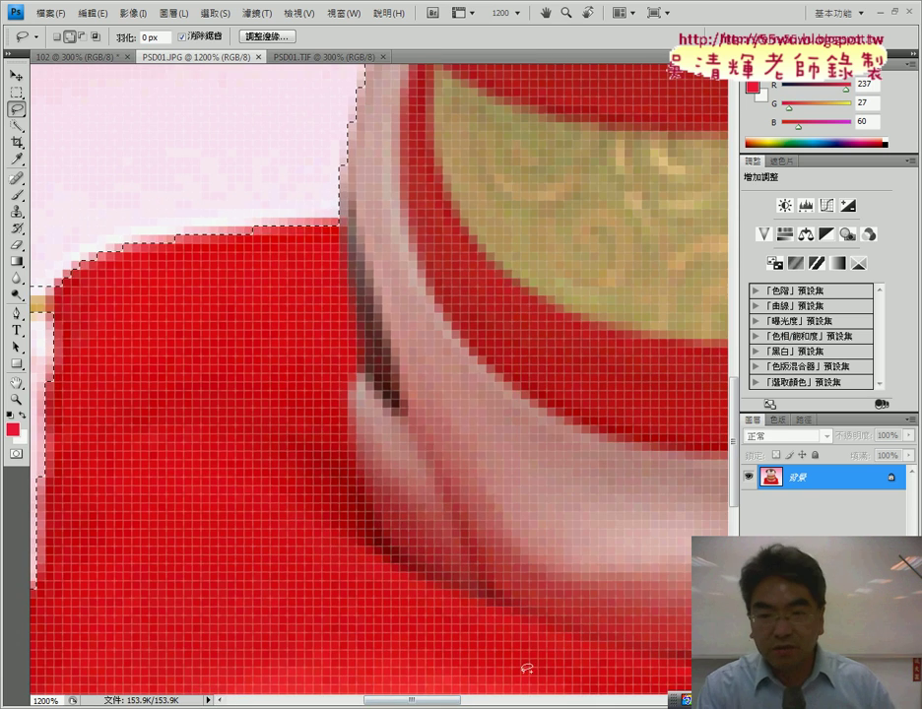
Copy the figurine-and-cushion selection and paste it into document 102 as layer 圖層 1
key("ctrl+minus")
key("ctrl+minus")
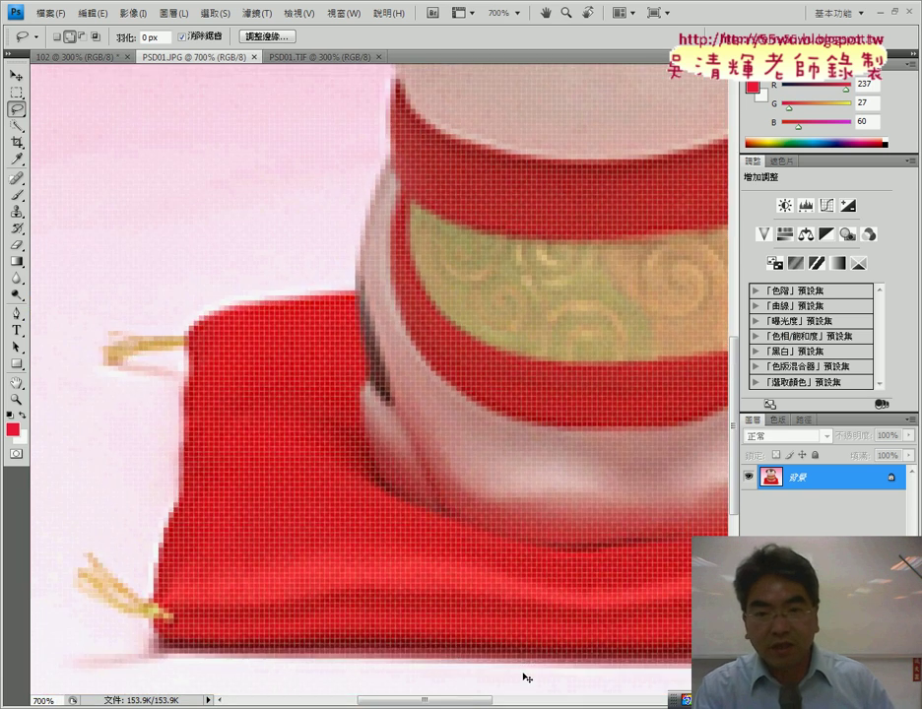
key("ctrl+minus")
key("ctrl+minus")
key("ctrl+minus")
key("ctrl+minus")
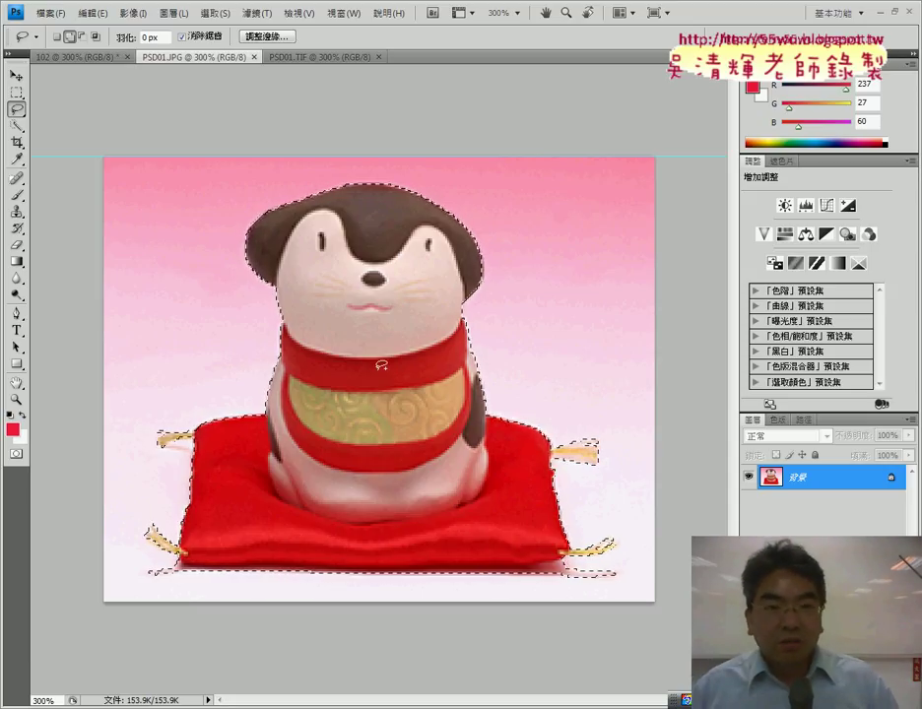
left_click(72, 59)
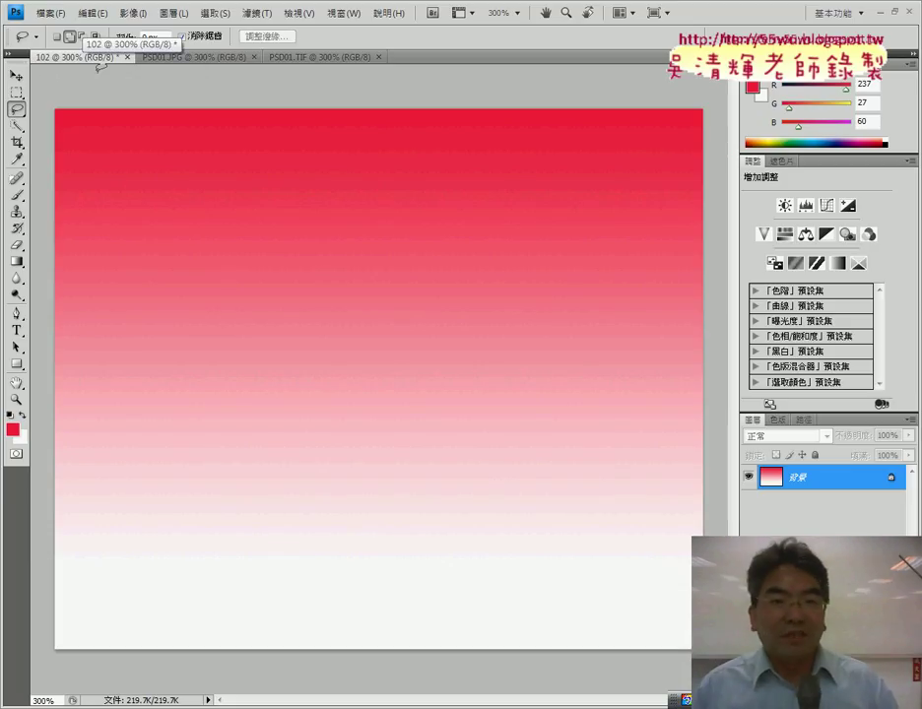
left_click(214, 57)
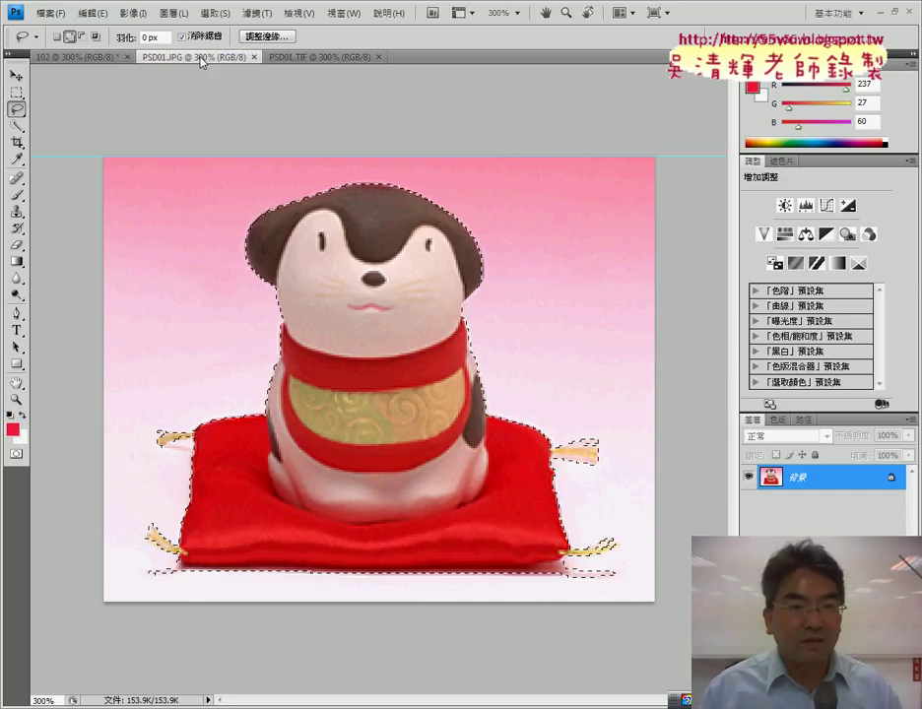
left_click(112, 57)
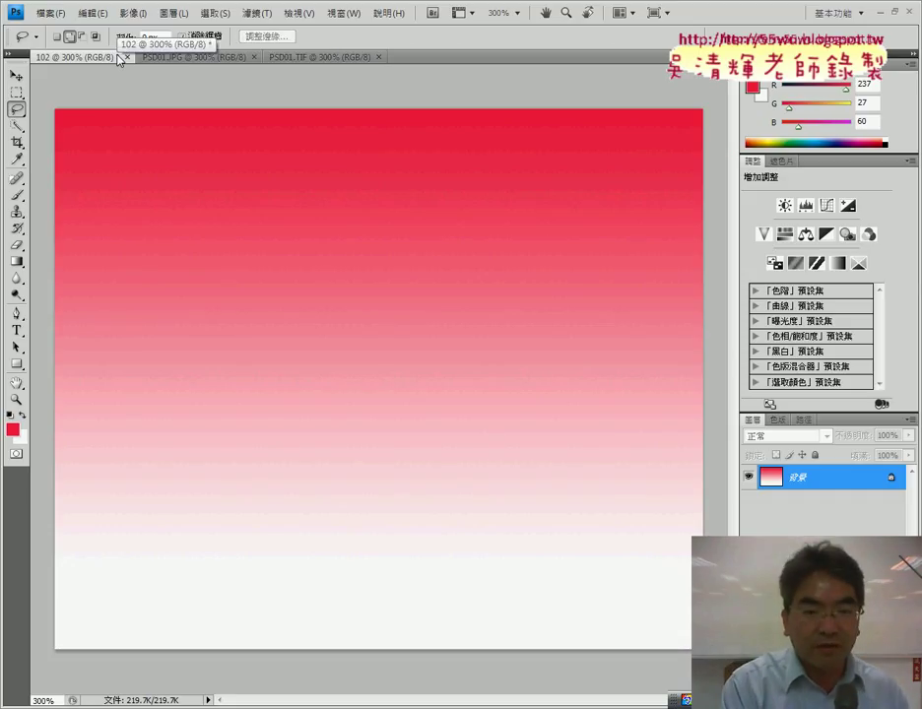
key("ctrl+v")
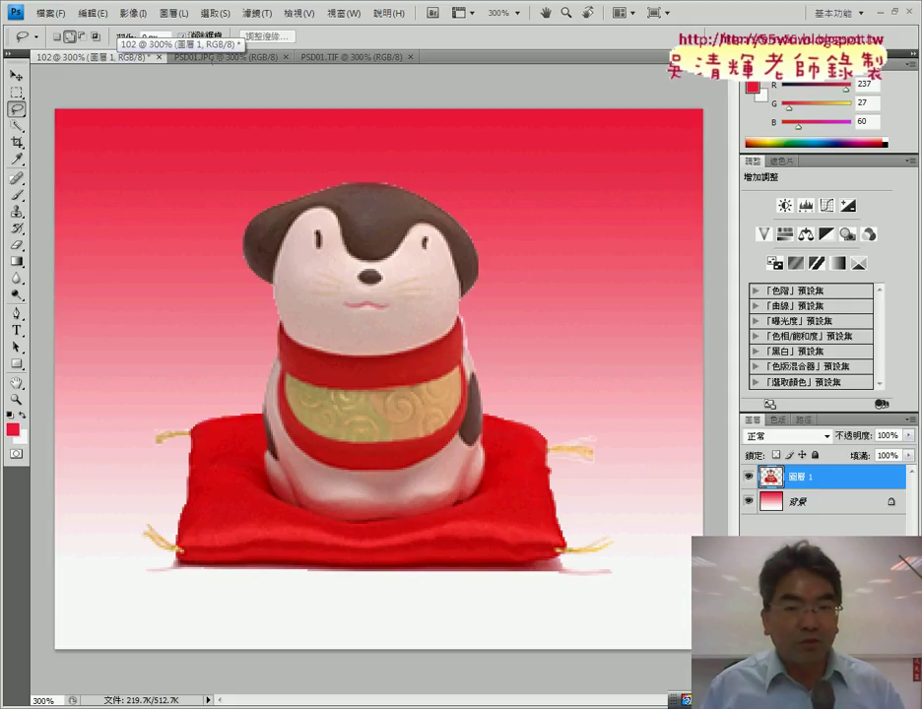
Compare with the finished 頌春 image, then move the figurine layer left and down
left_click(330, 62)
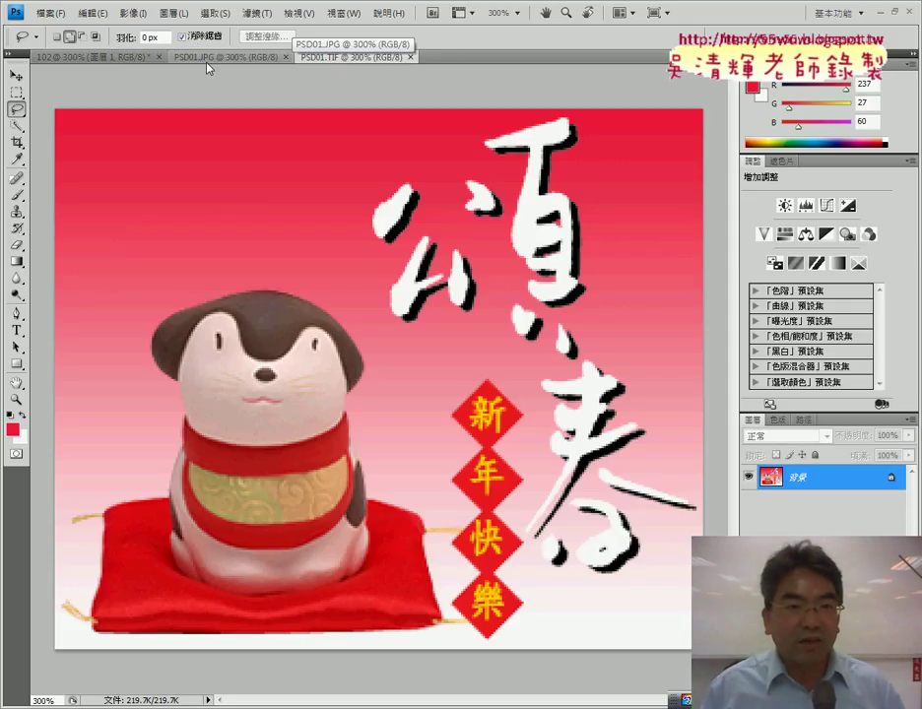
left_click(98, 59)
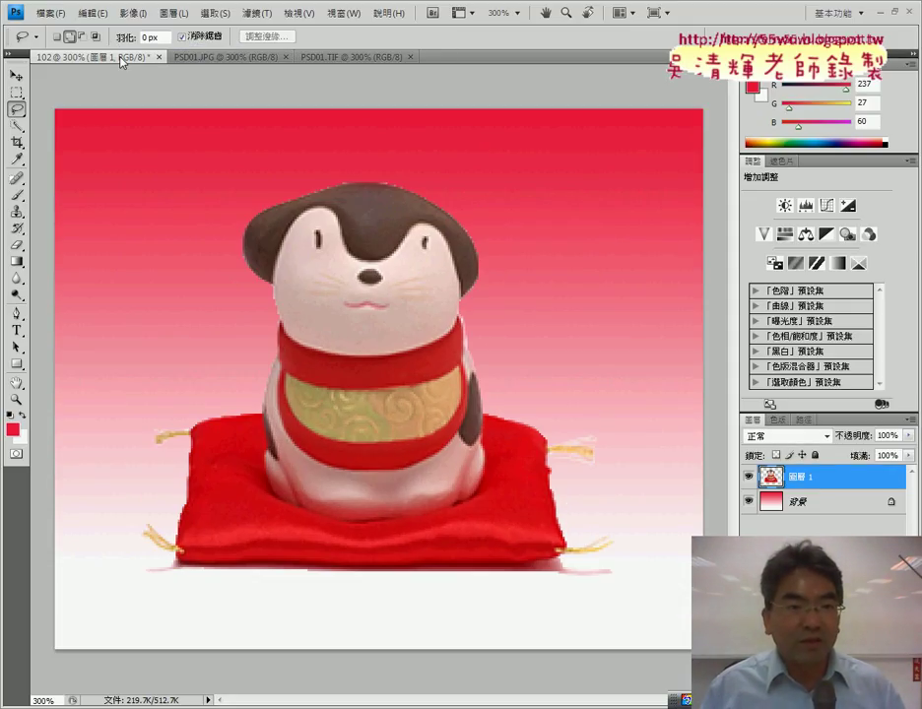
left_click(16, 76)
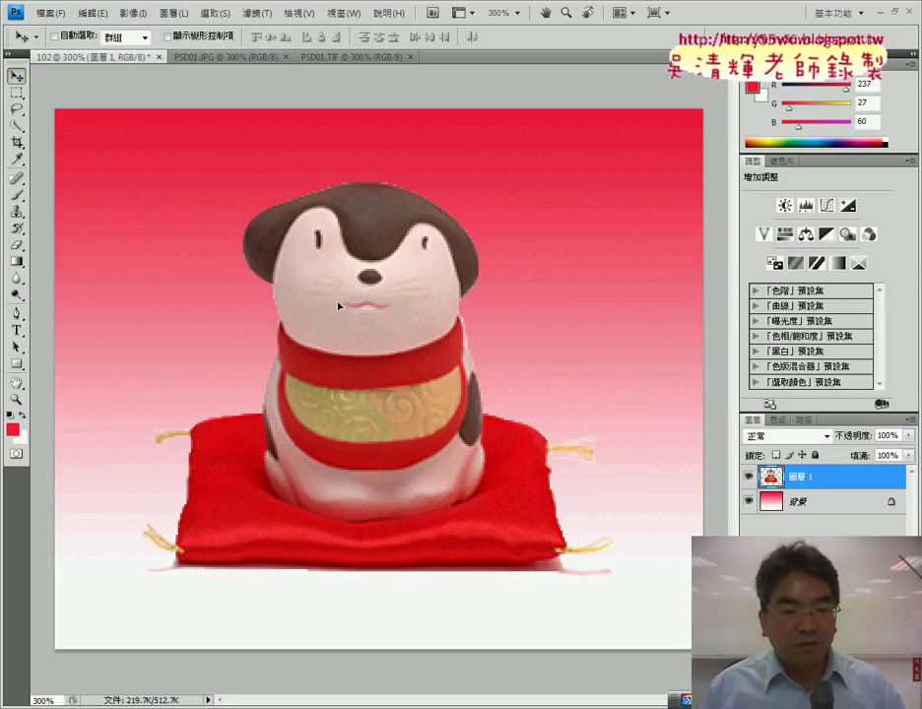
left_click_drag(338, 307, 264, 368)
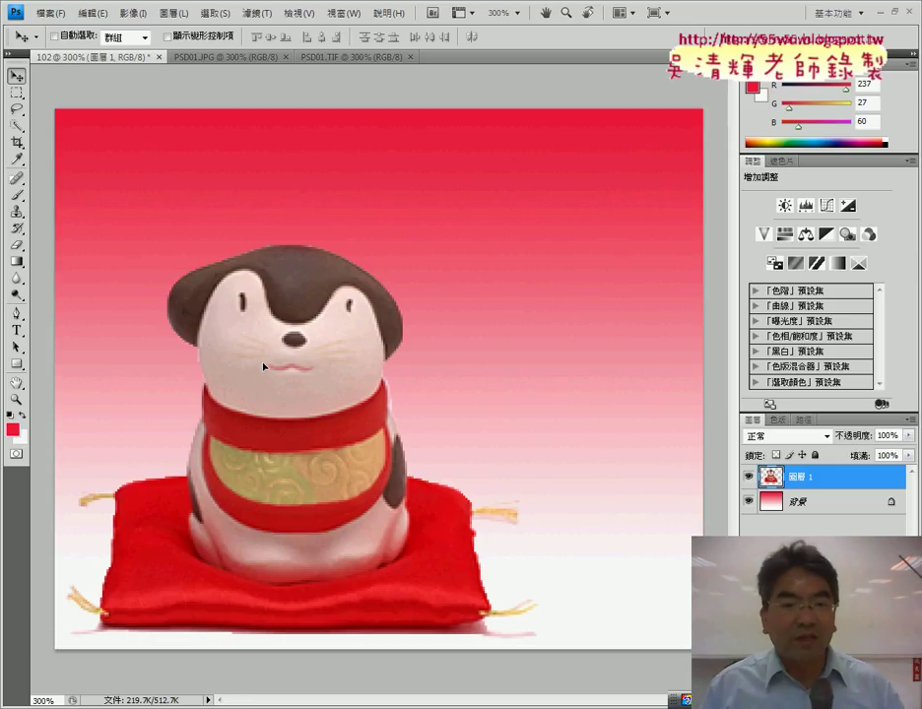
Check the 頌春 reference image again and come back to the figurine document
left_click(335, 57)
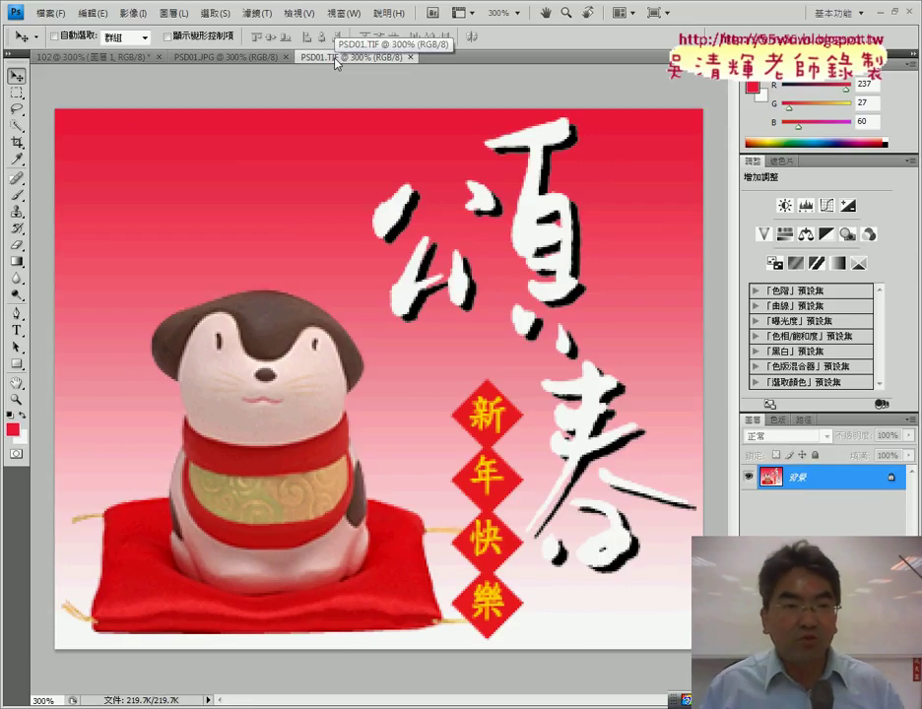
left_click(115, 58)
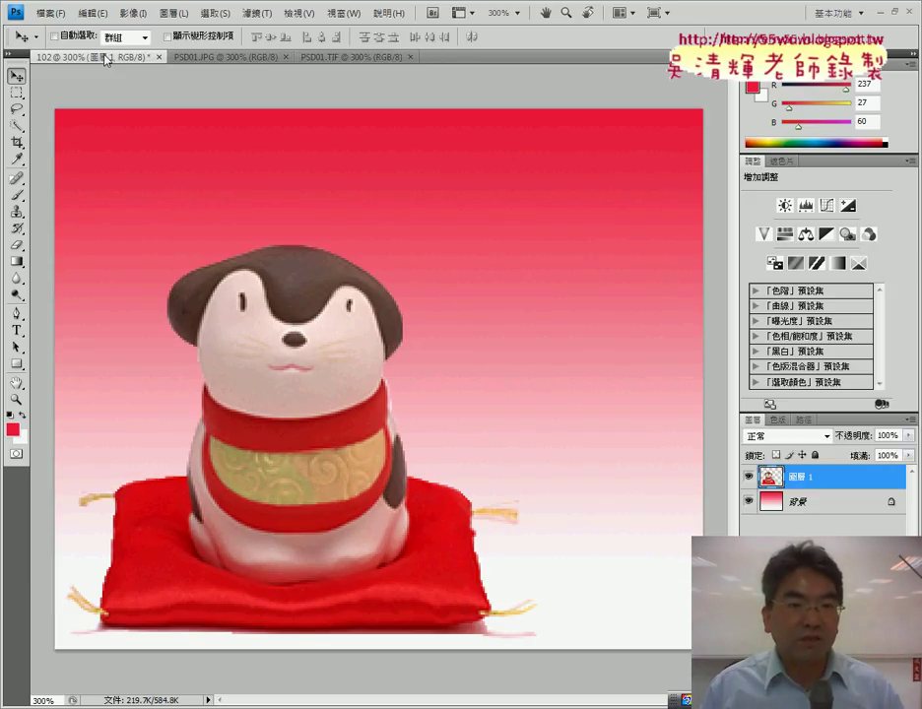
left_click(95, 13)
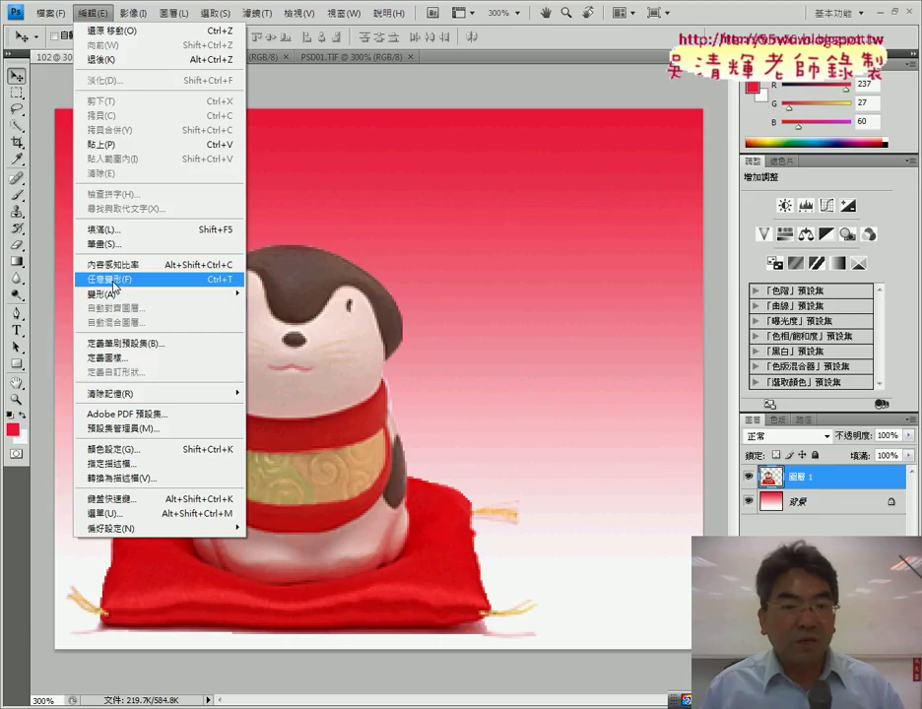
mouse_move(102, 293)
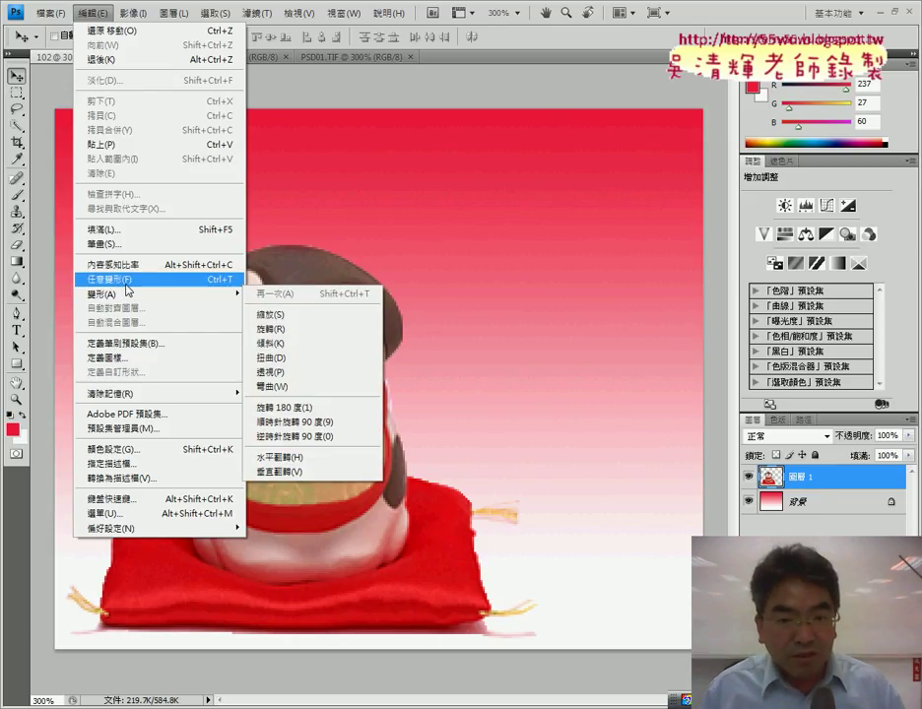
left_click(432, 79)
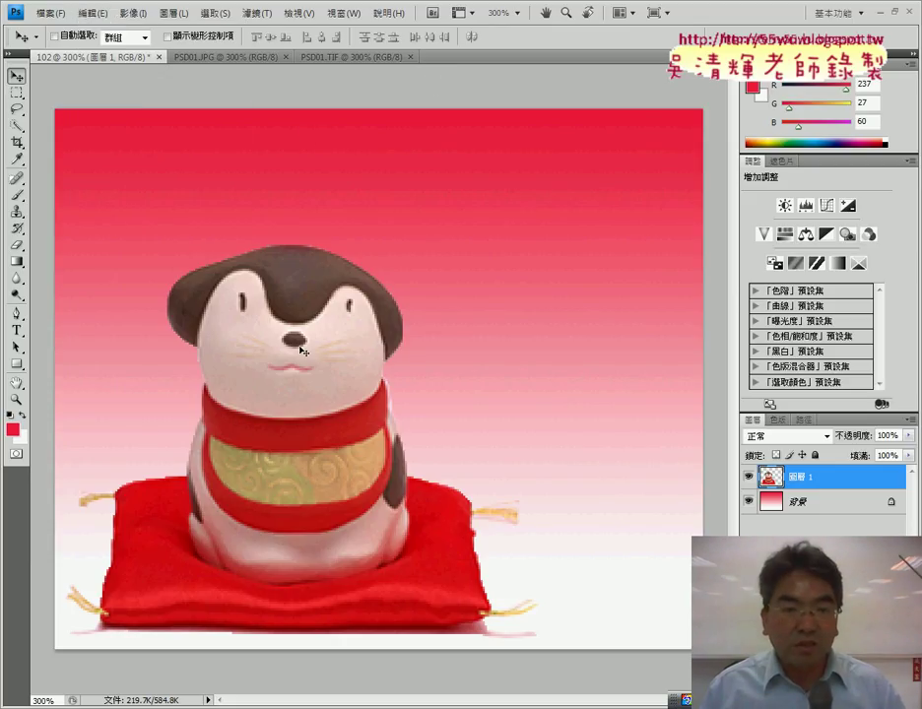
left_click(49, 13)
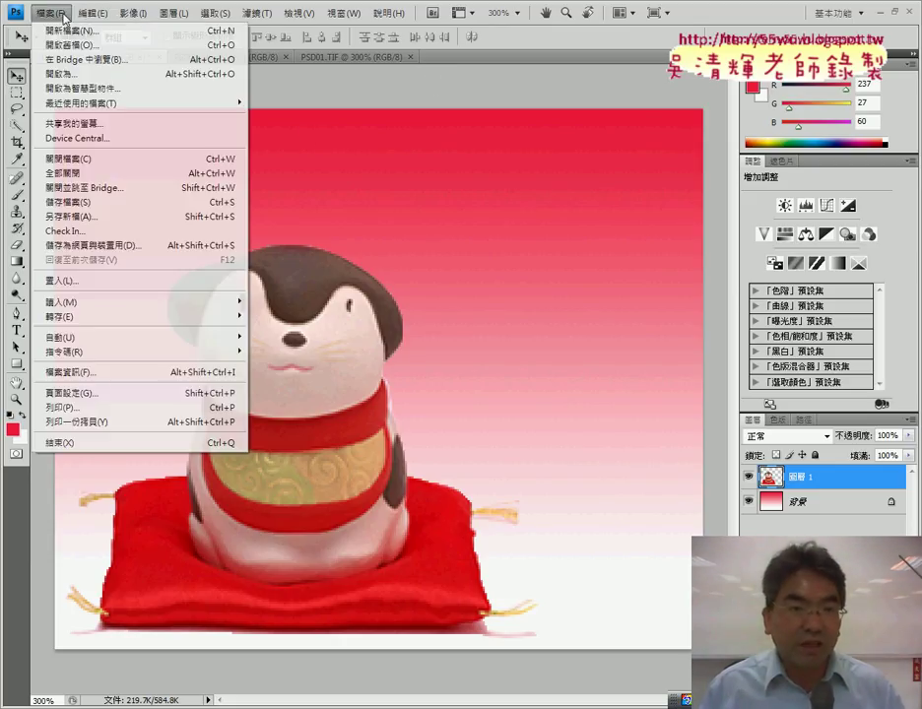
left_click(100, 14)
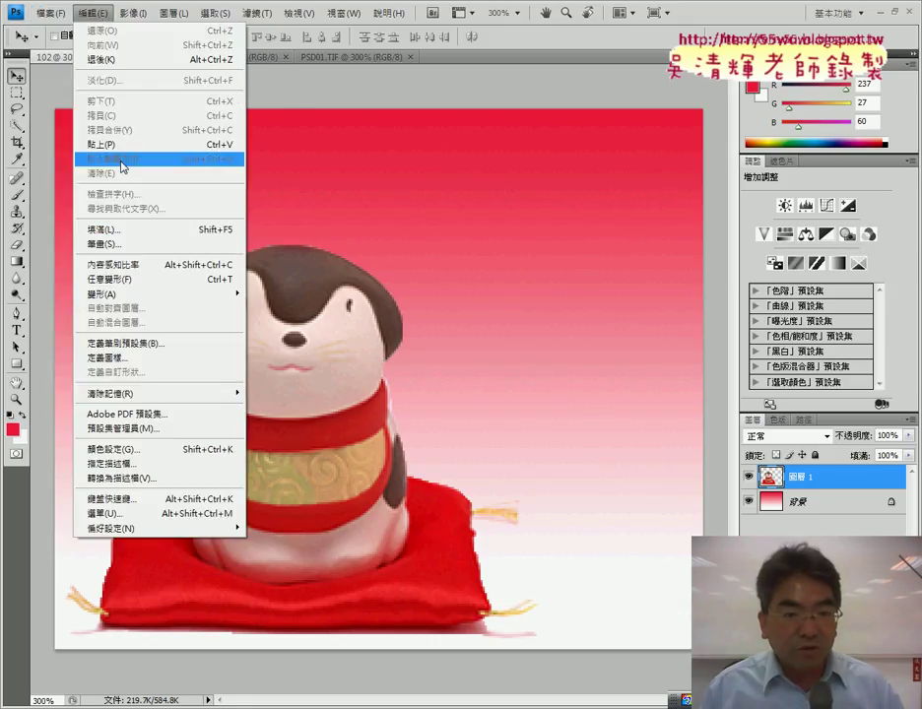
mouse_move(102, 293)
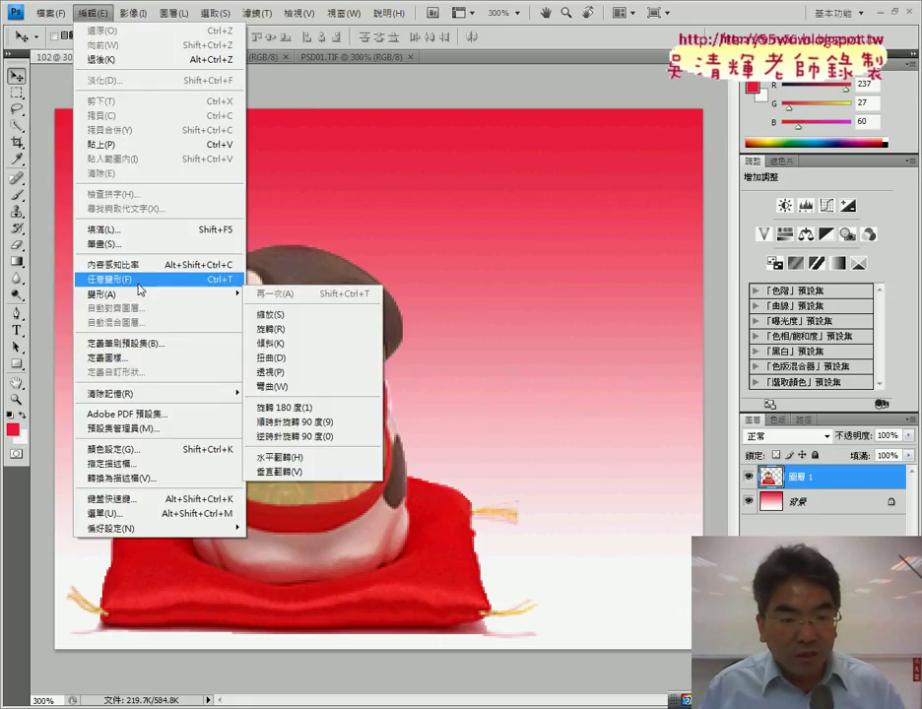
left_click(139, 284)
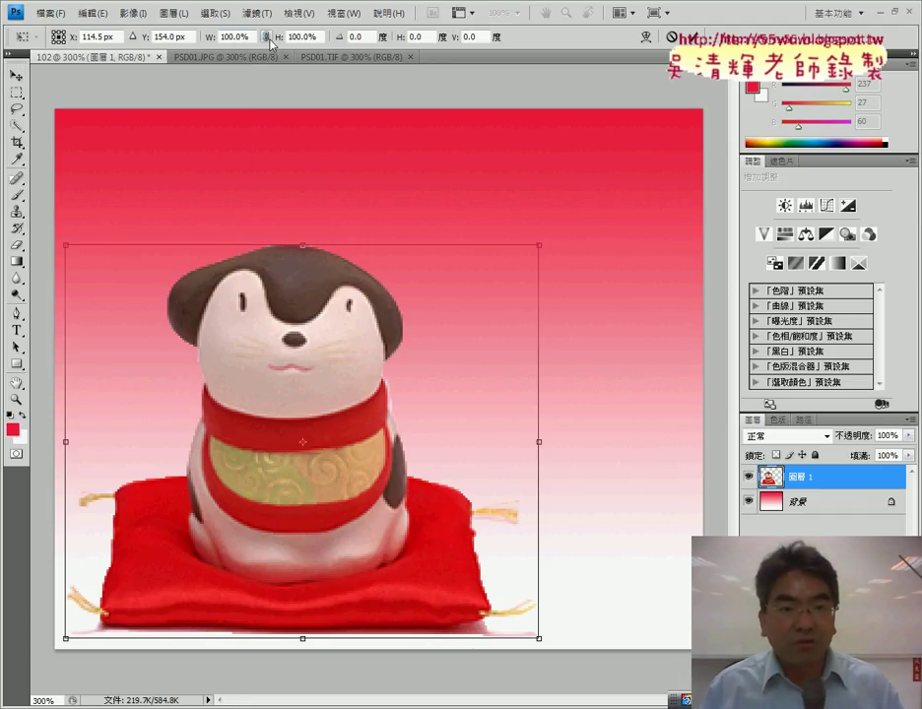
left_click(93, 13)
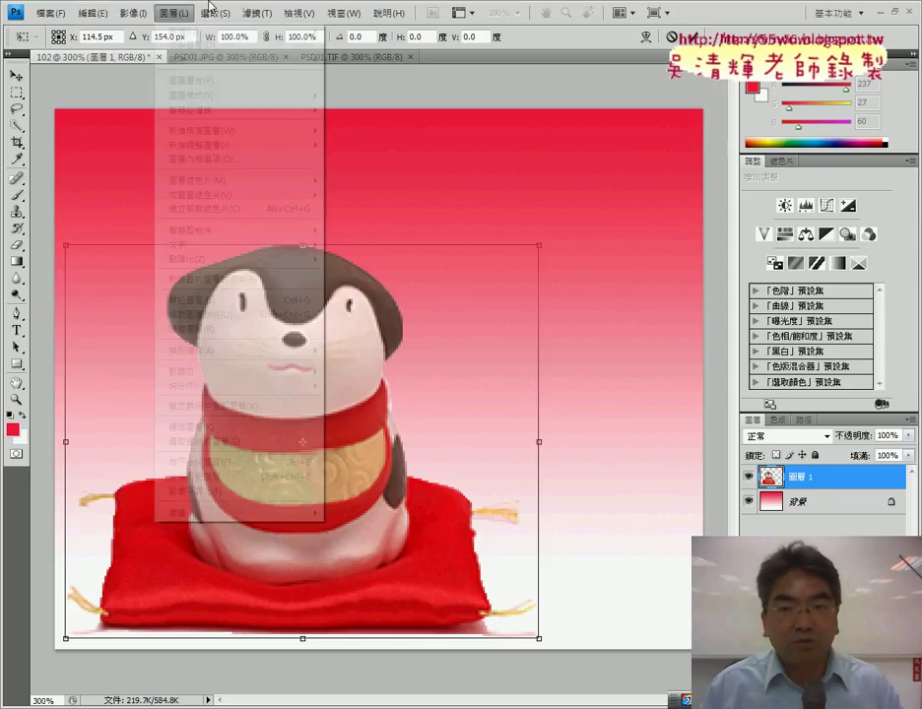
left_click(544, 46)
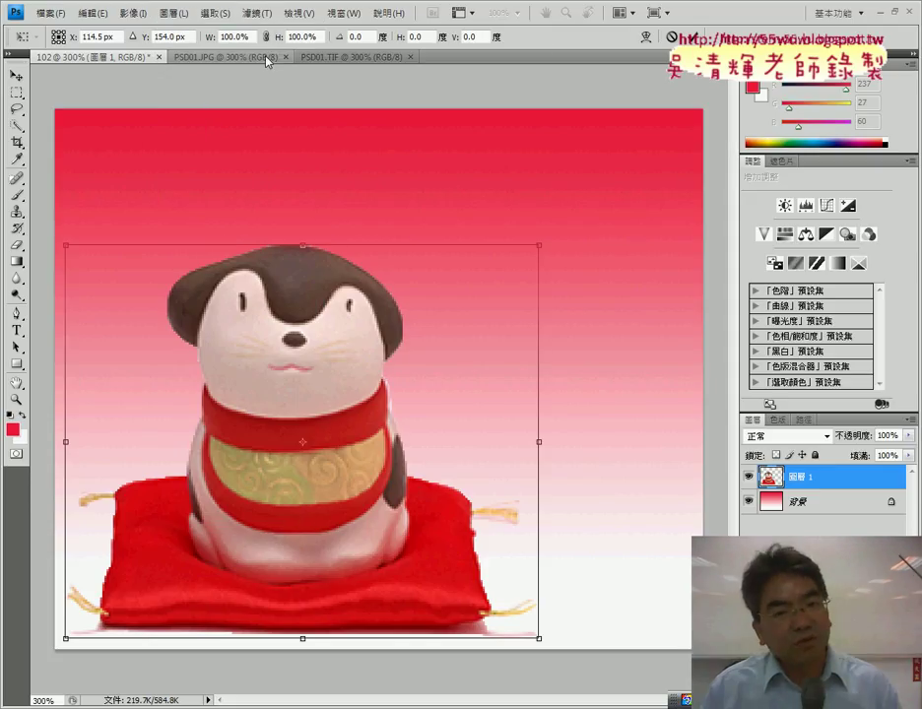
left_click(338, 59)
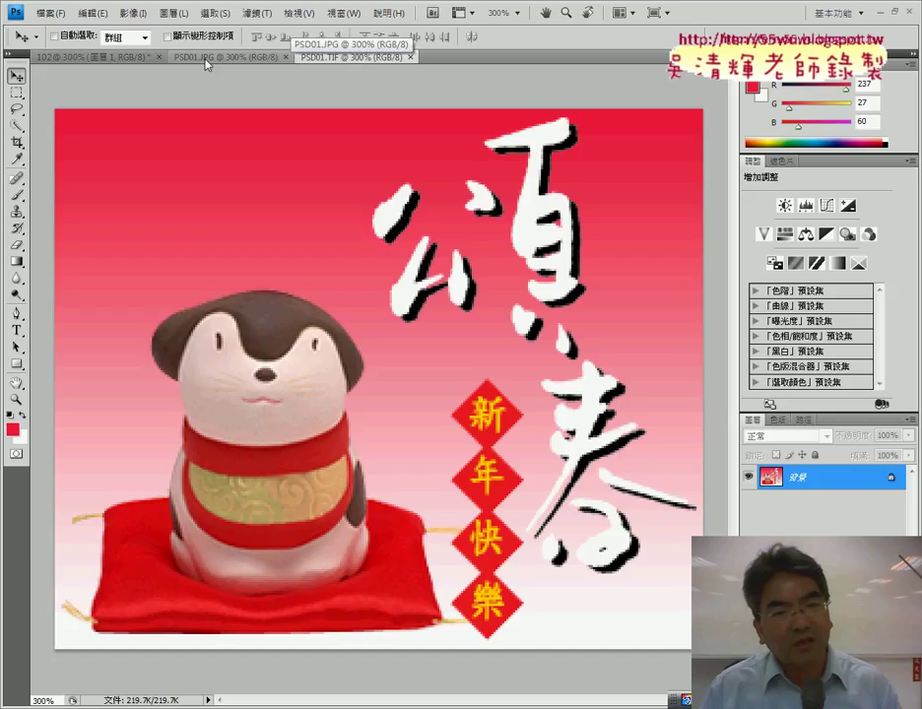
left_click(113, 57)
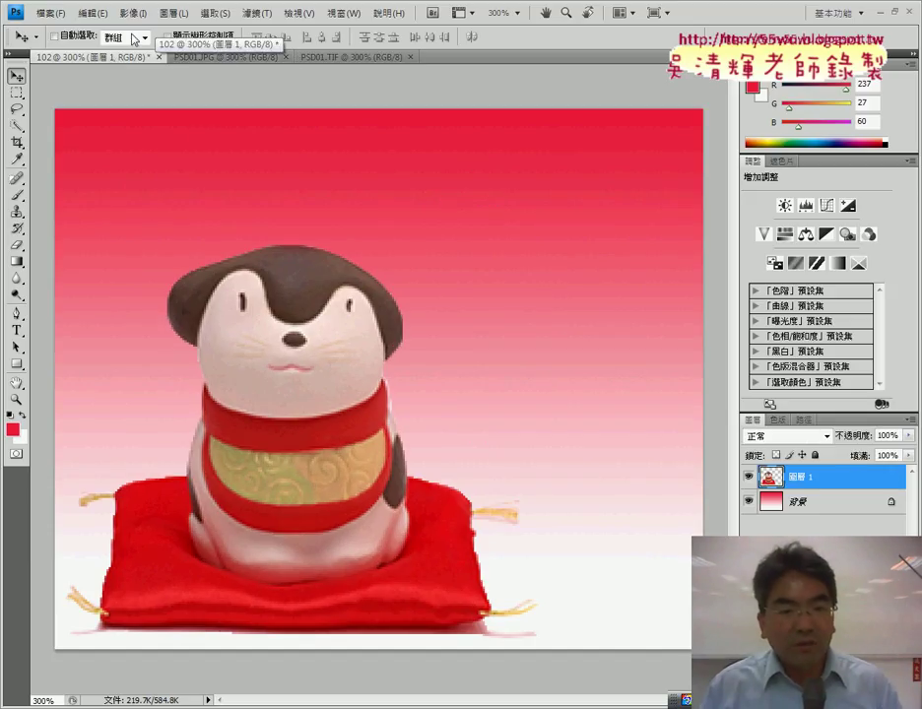
left_click(92, 12)
left_click(126, 280)
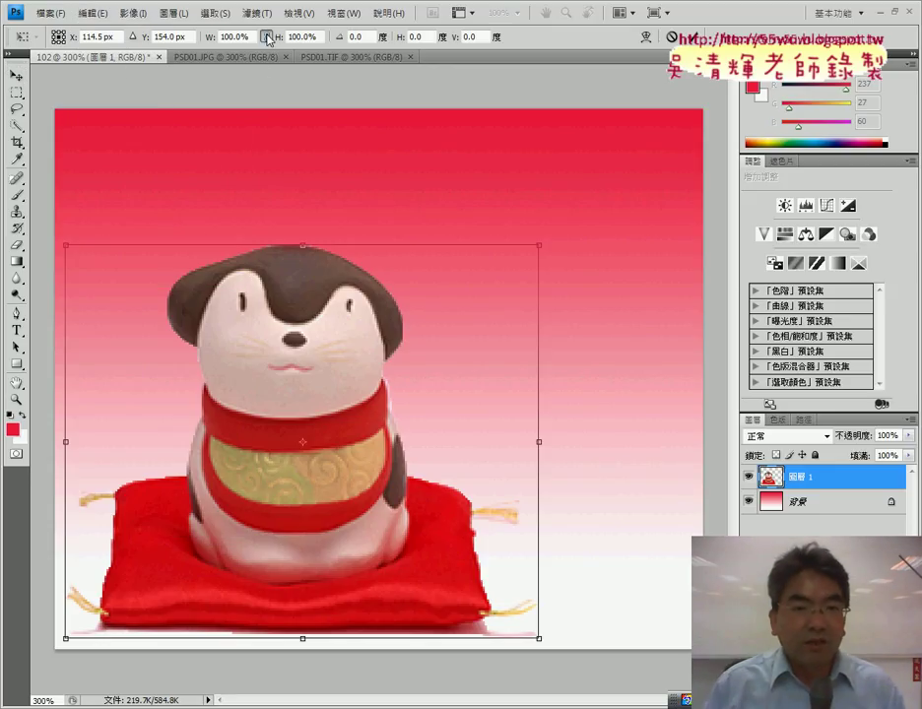
left_click(237, 38)
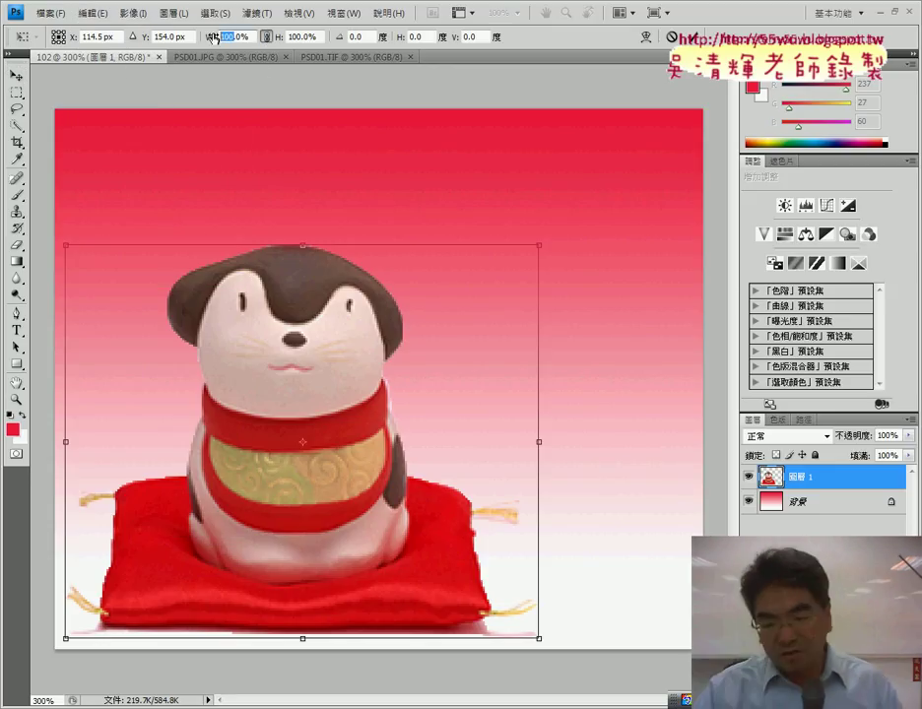
type("7")
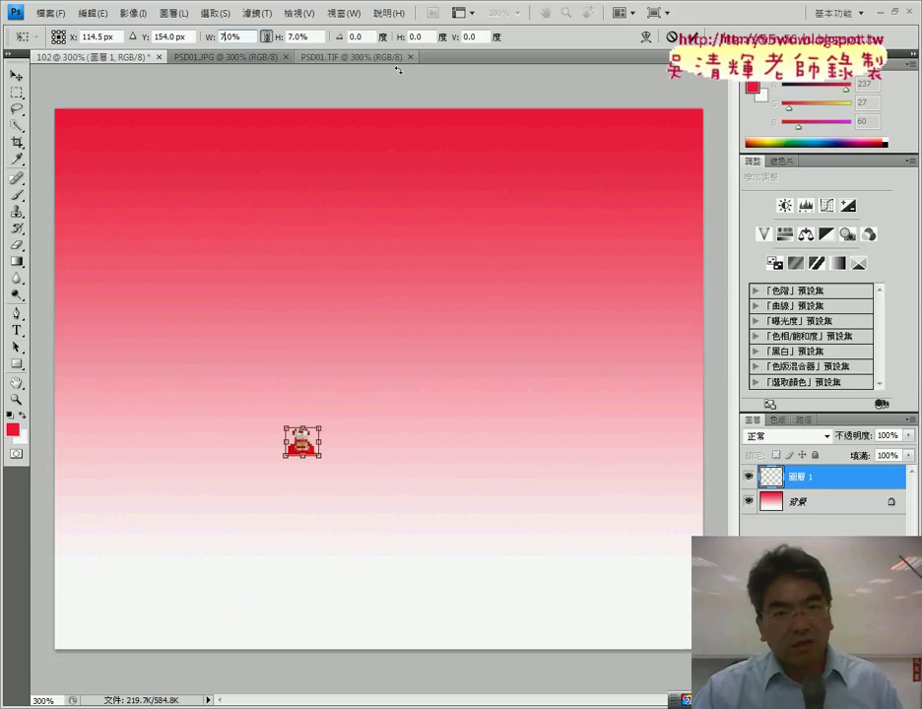
type("5")
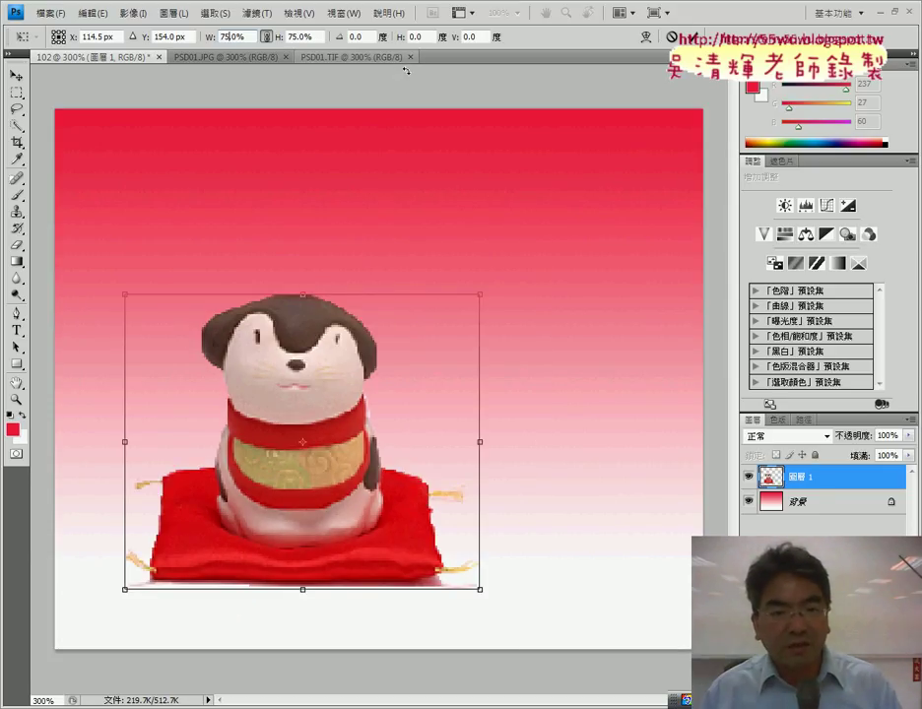
left_click(373, 57)
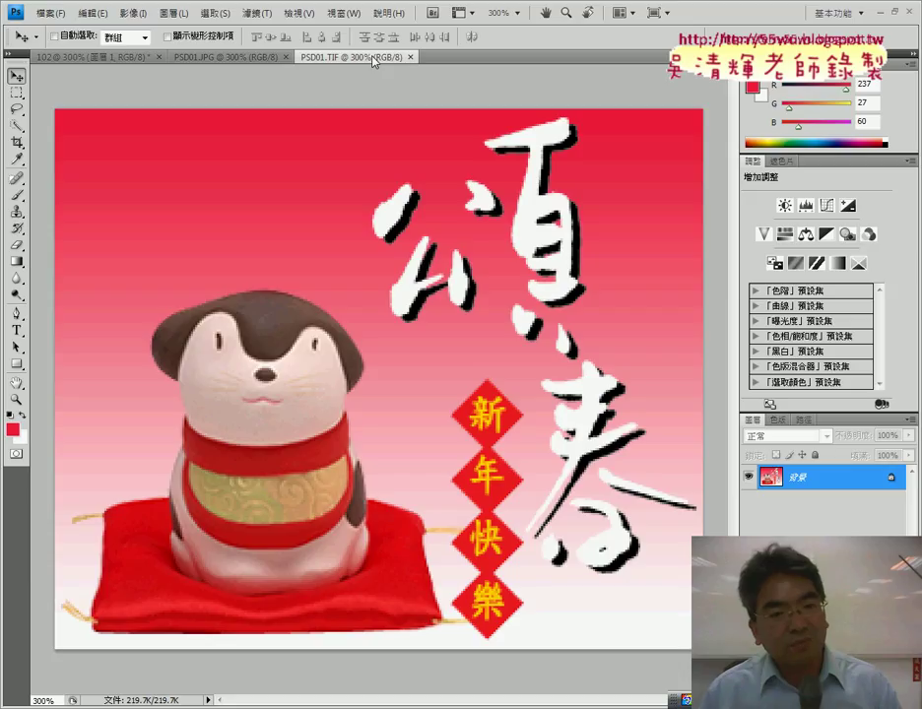
left_click(113, 58)
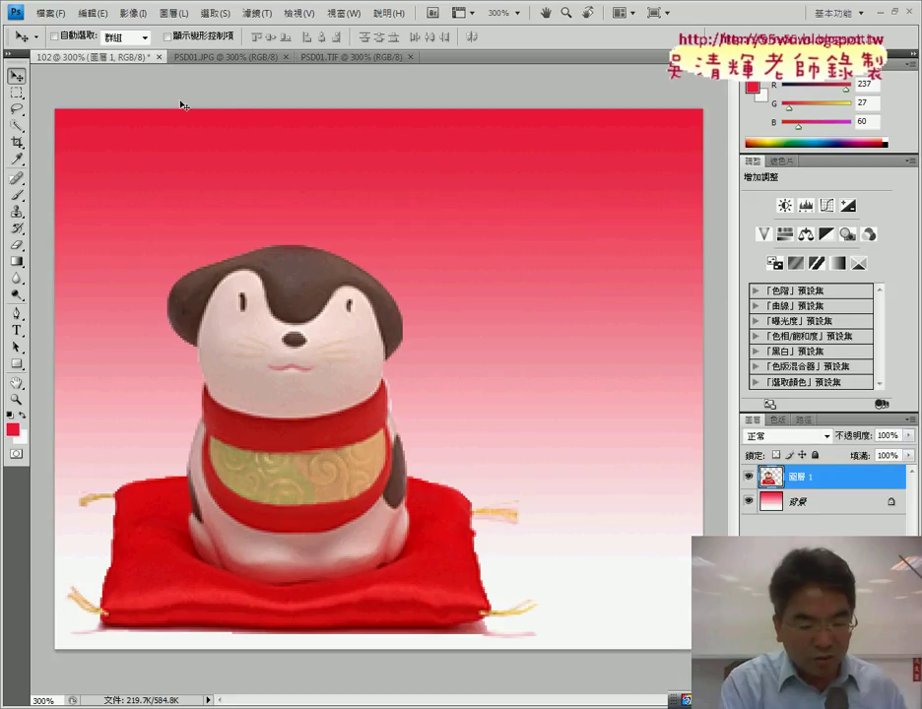
Free-transform the figurine layer to 80% width and height and shift it lower-left
key("ctrl+t")
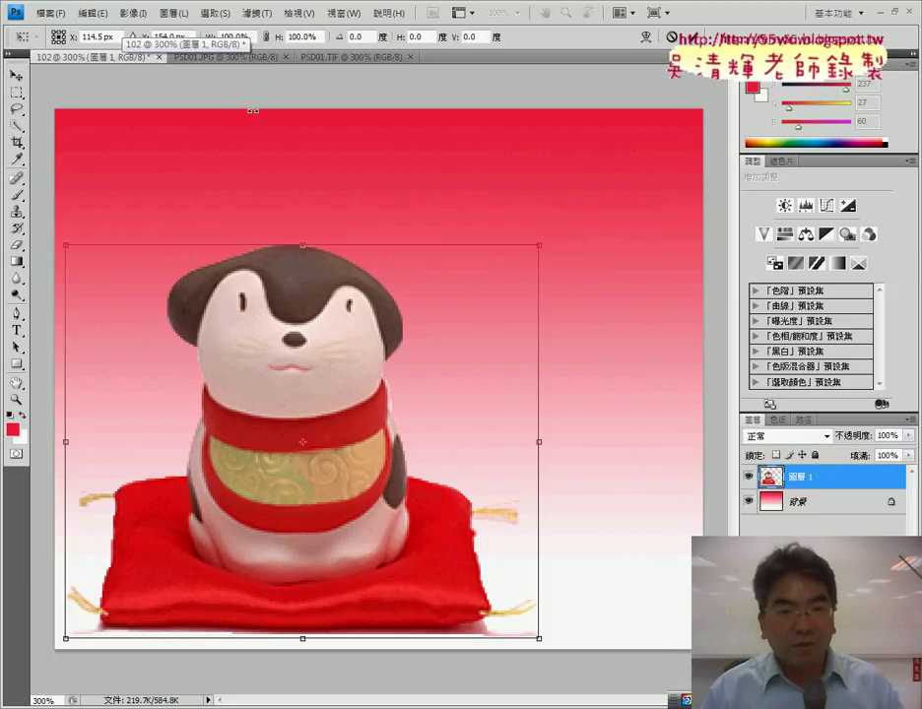
double_click(229, 37)
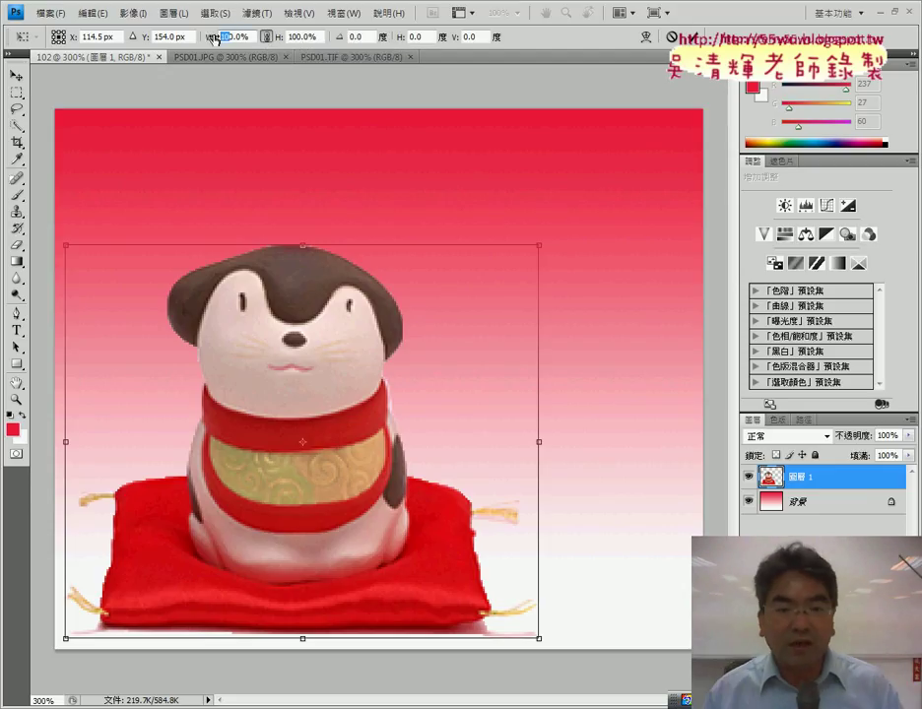
type("80")
key("Return")
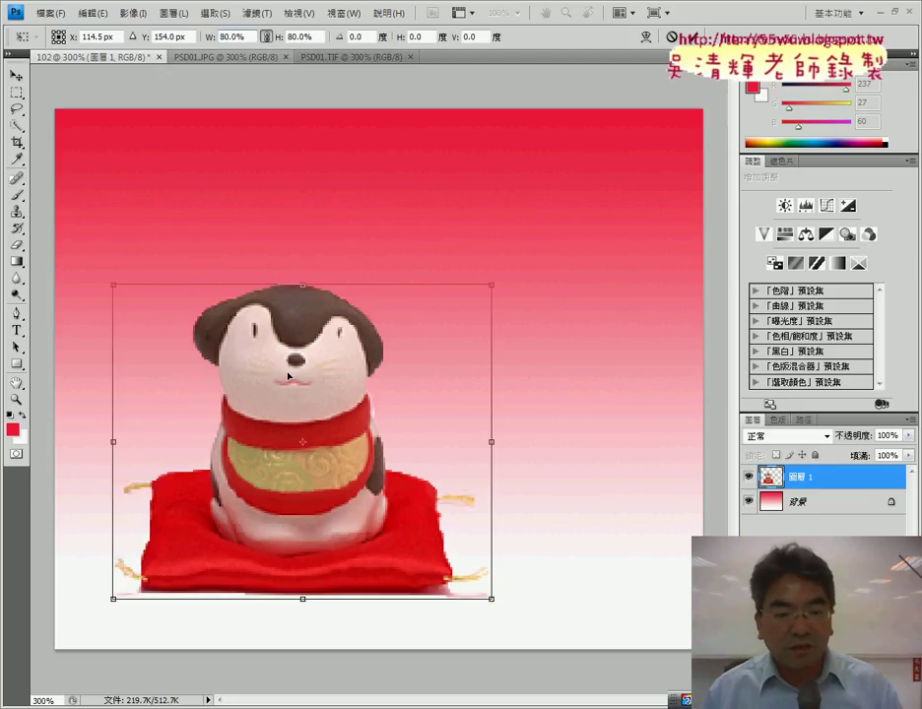
left_click_drag(288, 375, 252, 402)
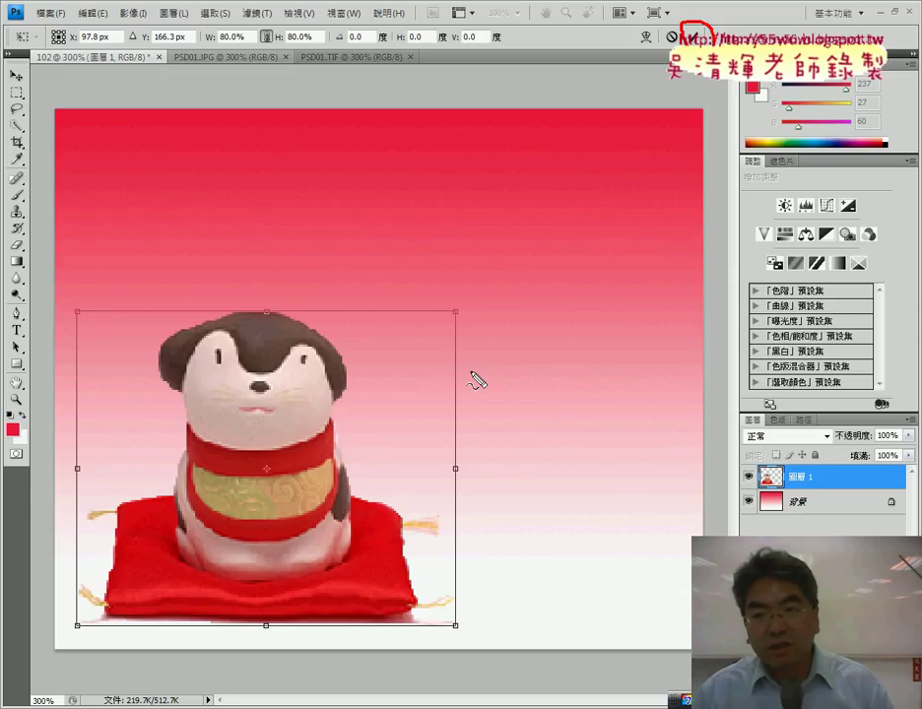
left_click_drag(457, 387, 660, 153)
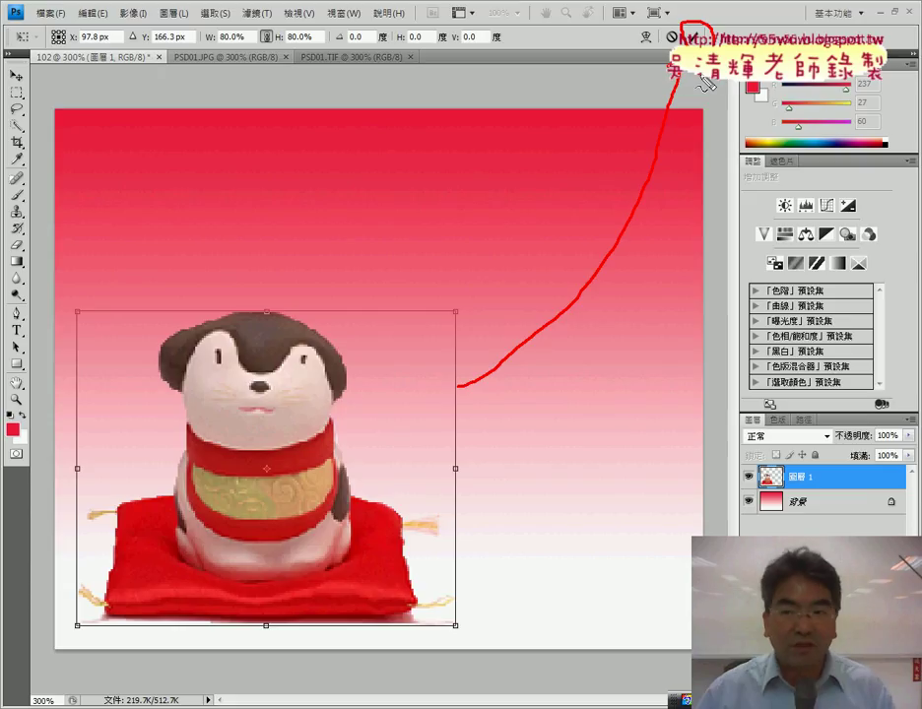
key("Escape")
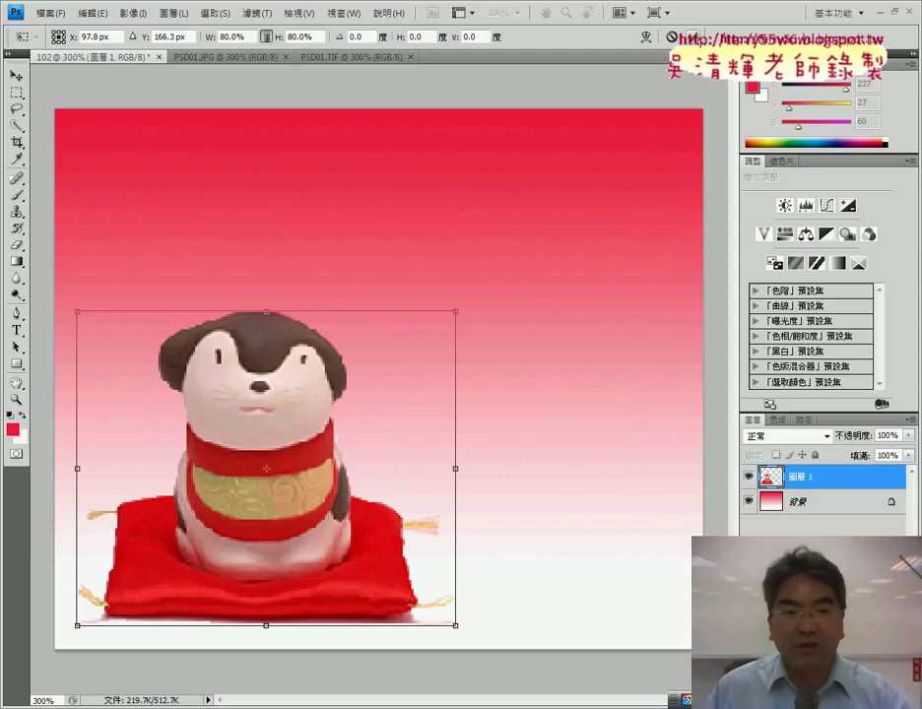
left_click(17, 128)
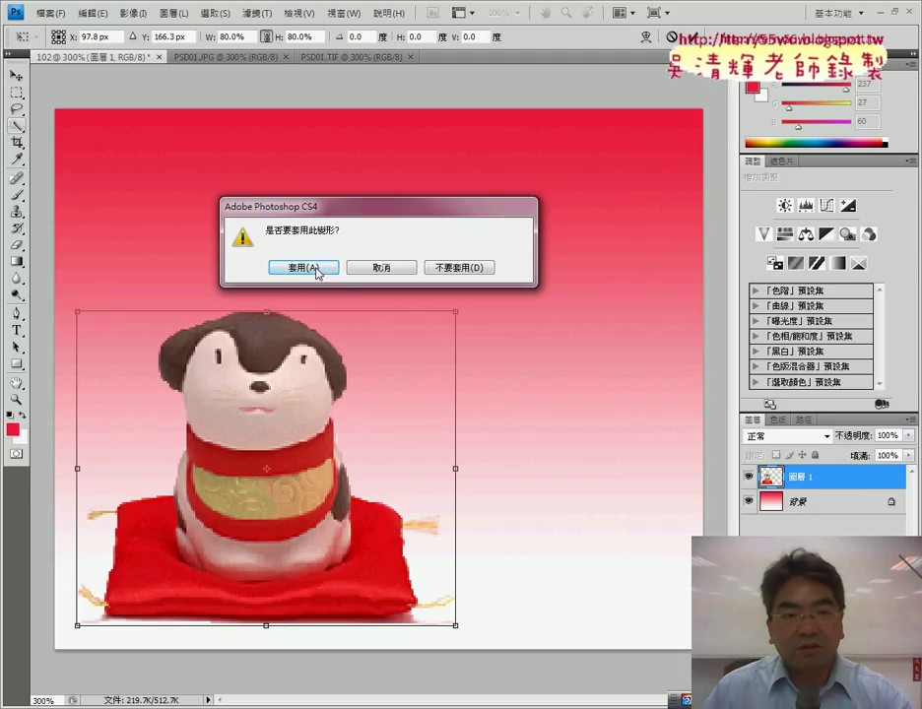
Commit the figurine's 80% scale and lower-left placement on 圖層 1, then switch to the Lasso tool
left_click(315, 268)
right_click(17, 128)
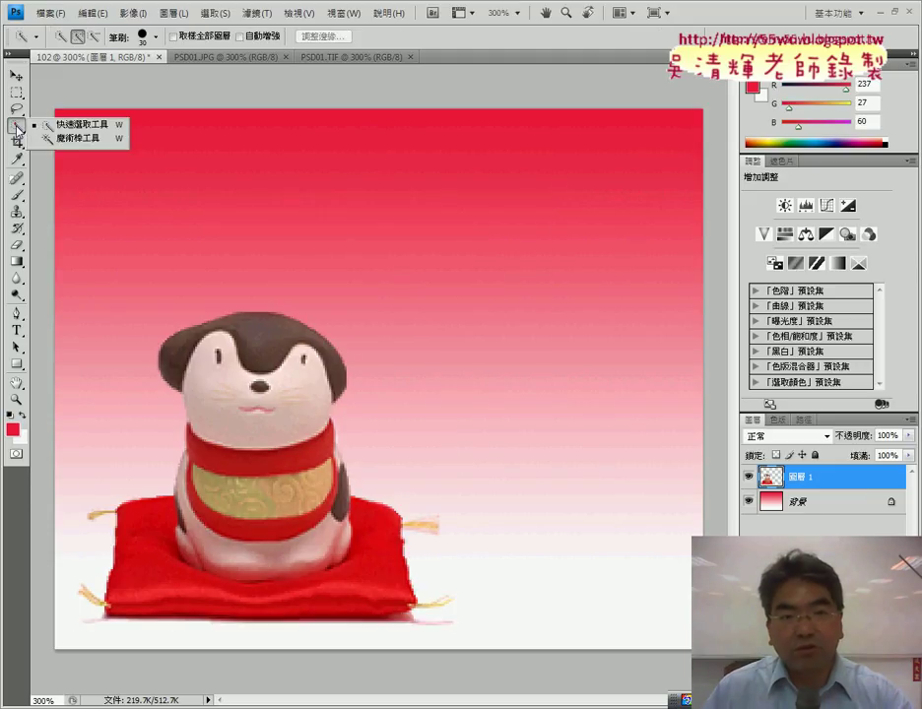
left_click(214, 21)
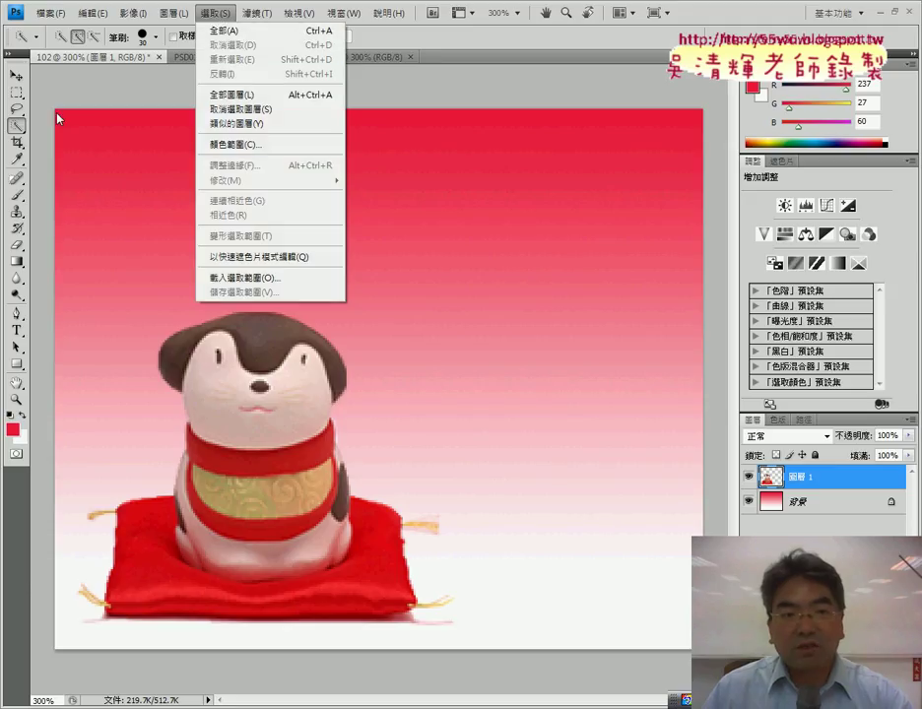
left_click(16, 111)
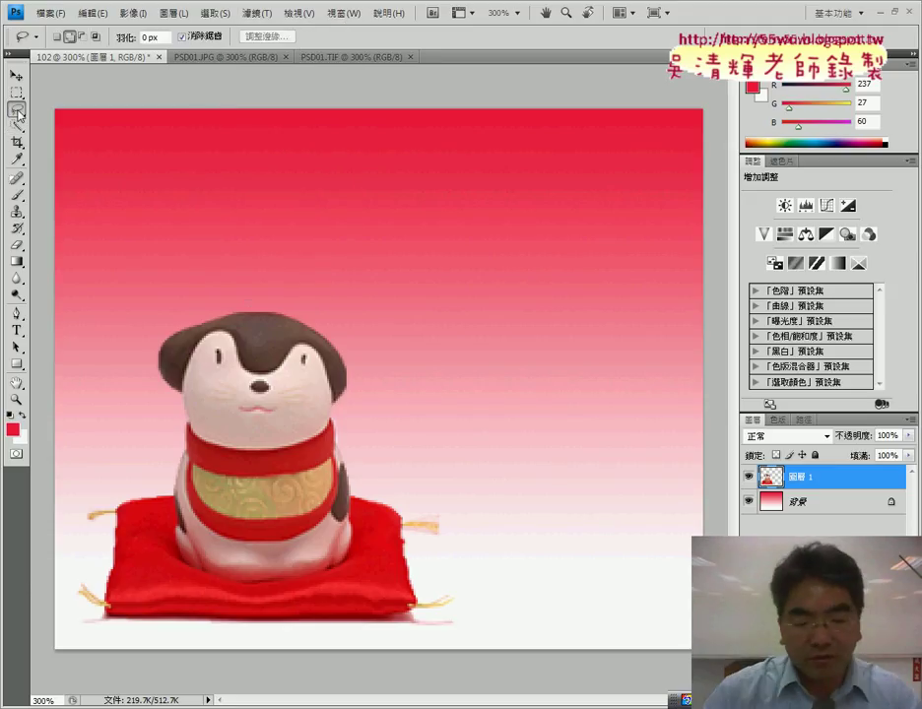